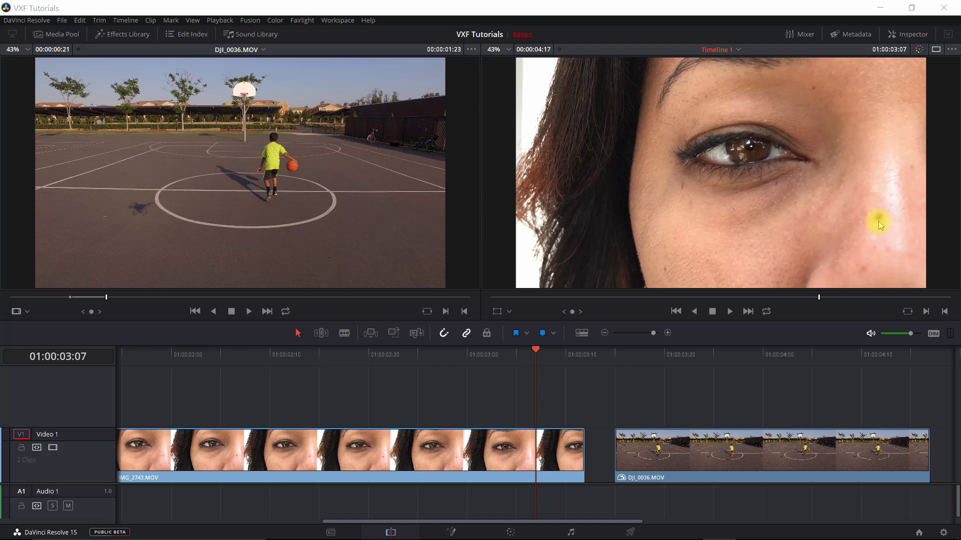
# Check the basketball clip, then select the IMG_2743.MOV face close-up on Video 1
pyautogui.click(694, 350)
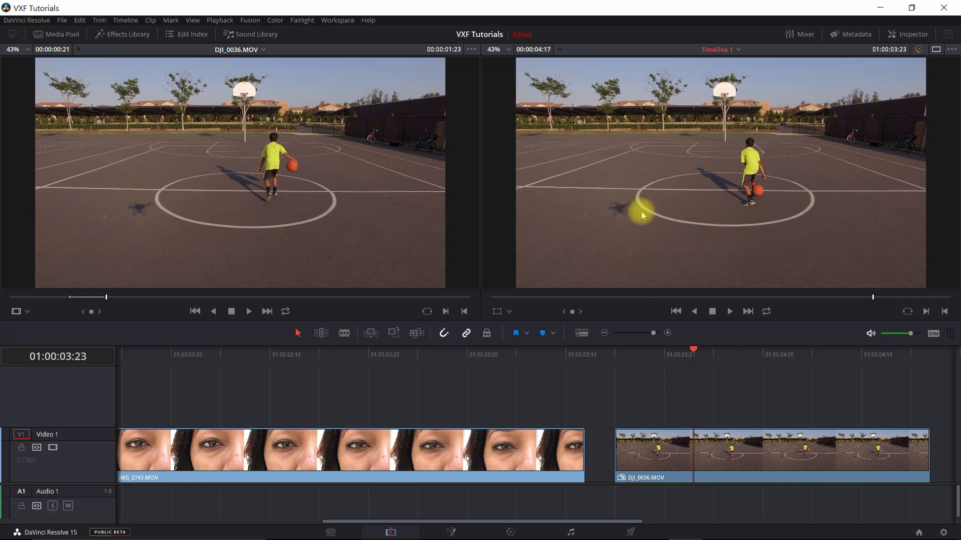
pyautogui.click(289, 355)
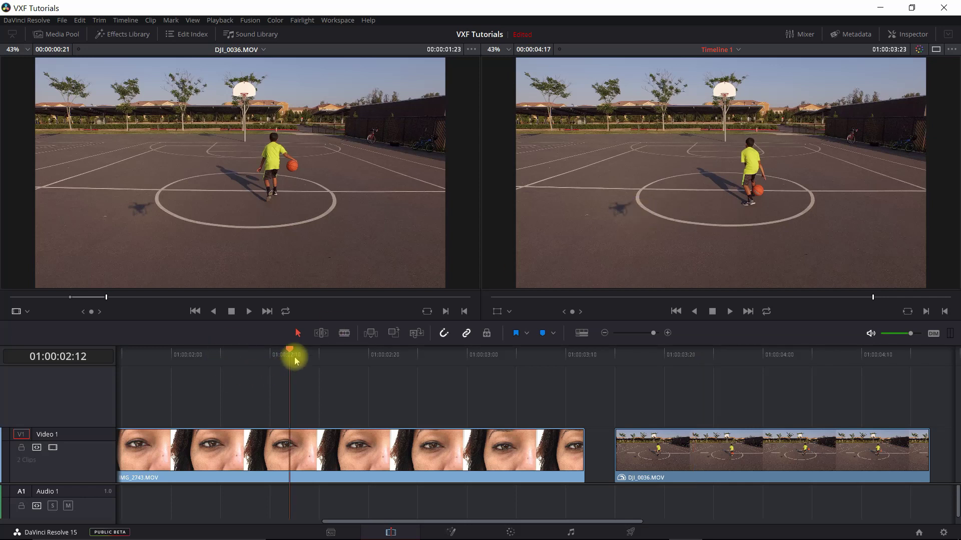
pyautogui.click(339, 461)
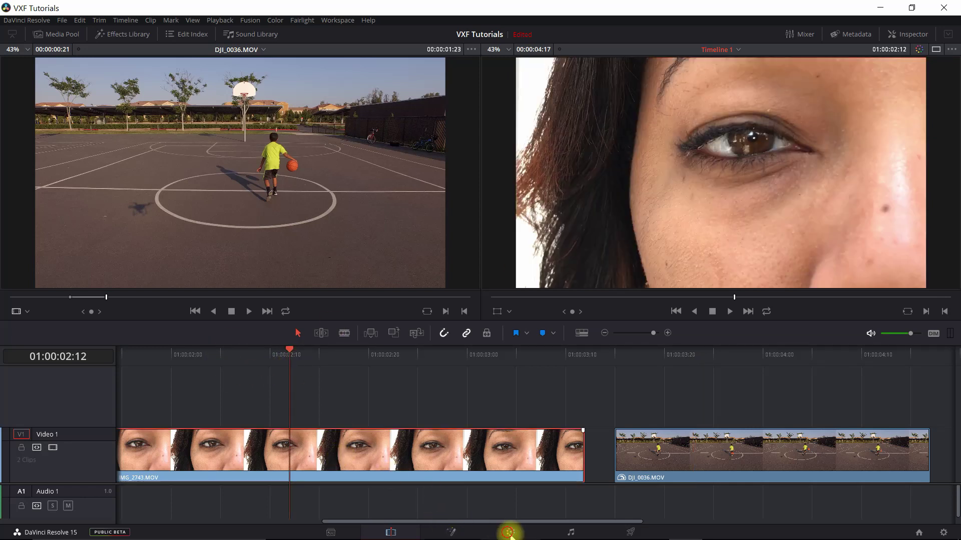
# Add a Circle window, shrink it to size 6.66 over the cheek mole, and set Soft 1 to 2.59
pyautogui.click(511, 532)
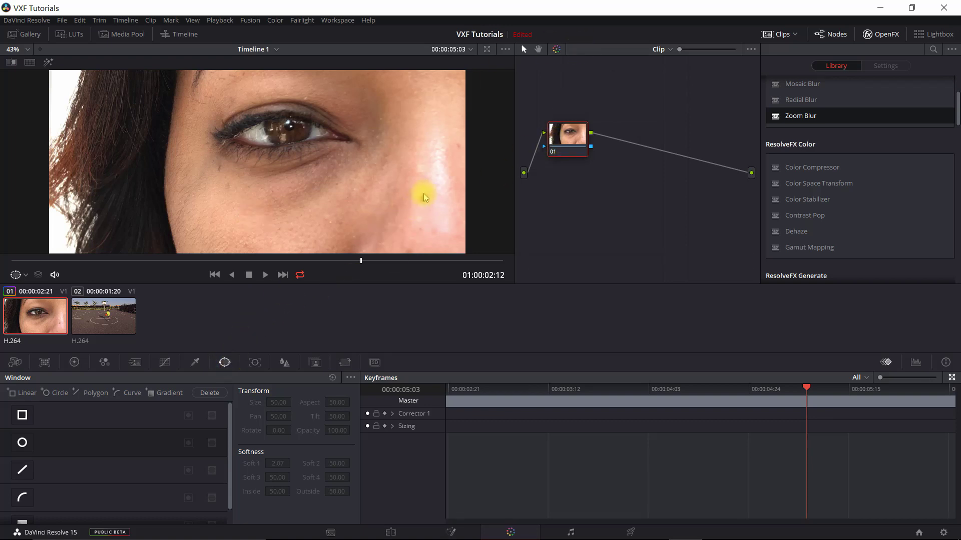
pyautogui.click(22, 443)
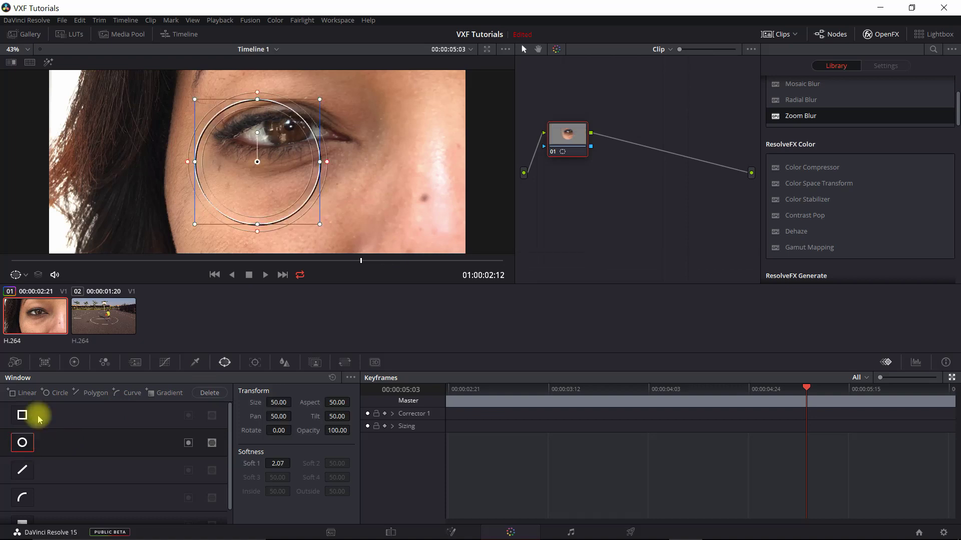
pyautogui.moveTo(279, 404); pyautogui.dragTo(112, 335)
pyautogui.moveTo(448, 256); pyautogui.dragTo(361, 225)
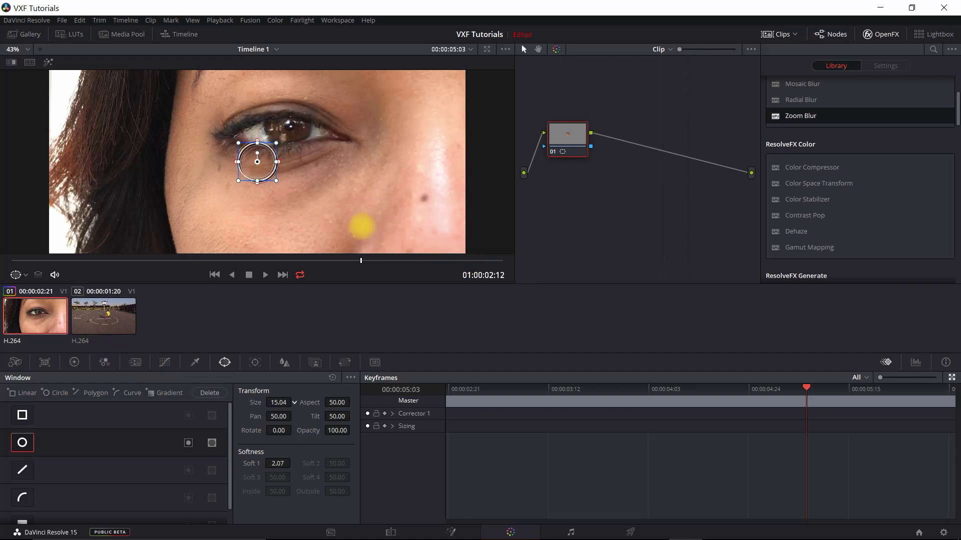
pyautogui.moveTo(264, 173); pyautogui.dragTo(431, 207)
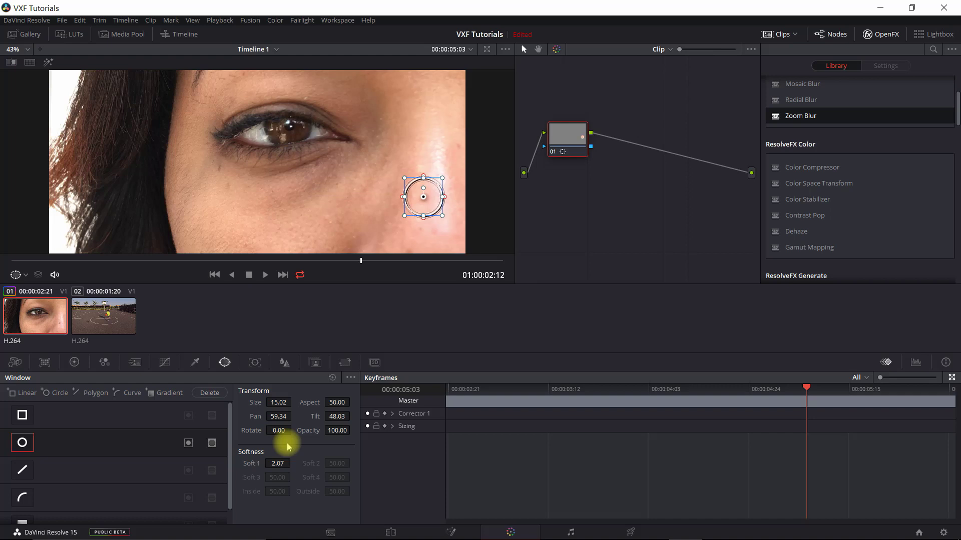
pyautogui.moveTo(281, 401); pyautogui.dragTo(75, 351)
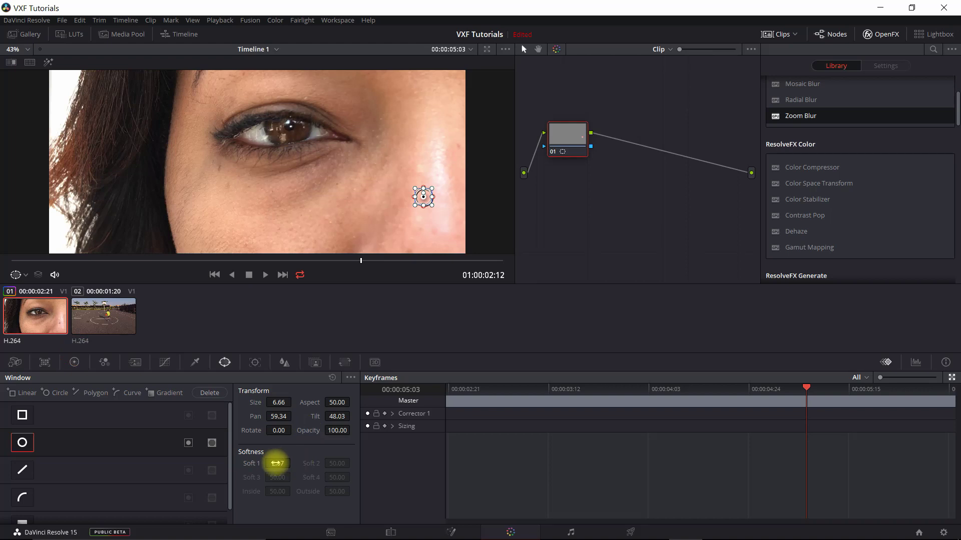
pyautogui.moveTo(276, 463); pyautogui.dragTo(281, 463)
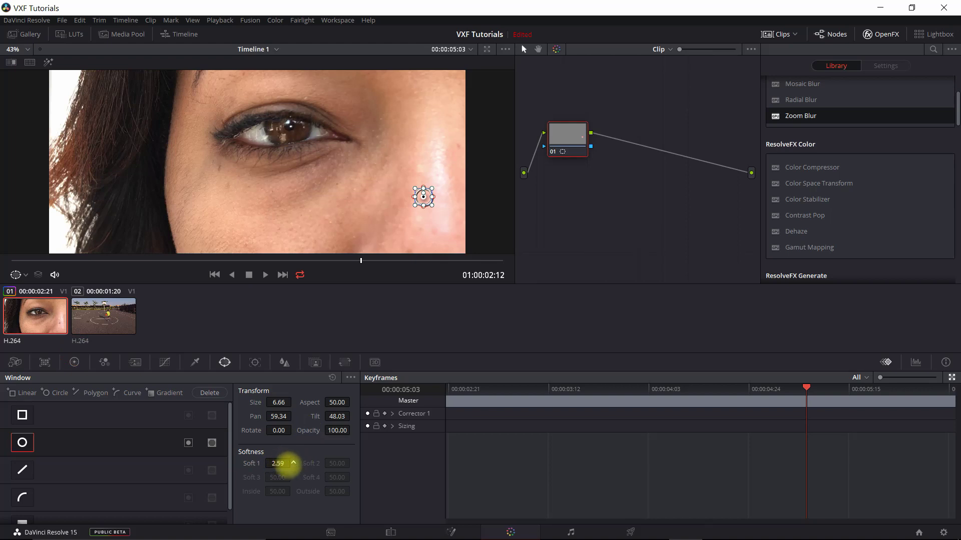
# Pan the image inside the window via Sizing, then raise the window's Soft 1 to 7.21
pyautogui.click(345, 363)
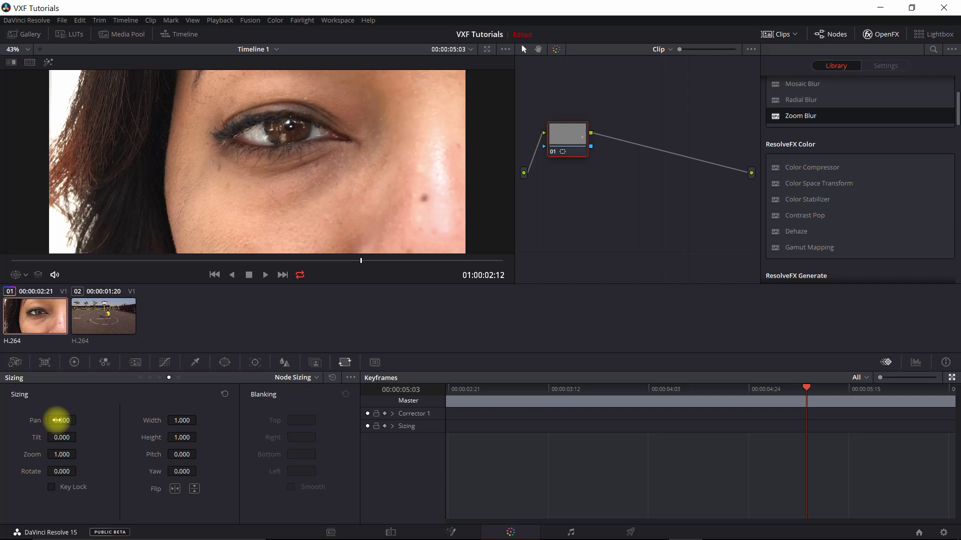
pyautogui.moveTo(57, 420); pyautogui.dragTo(171, 420)
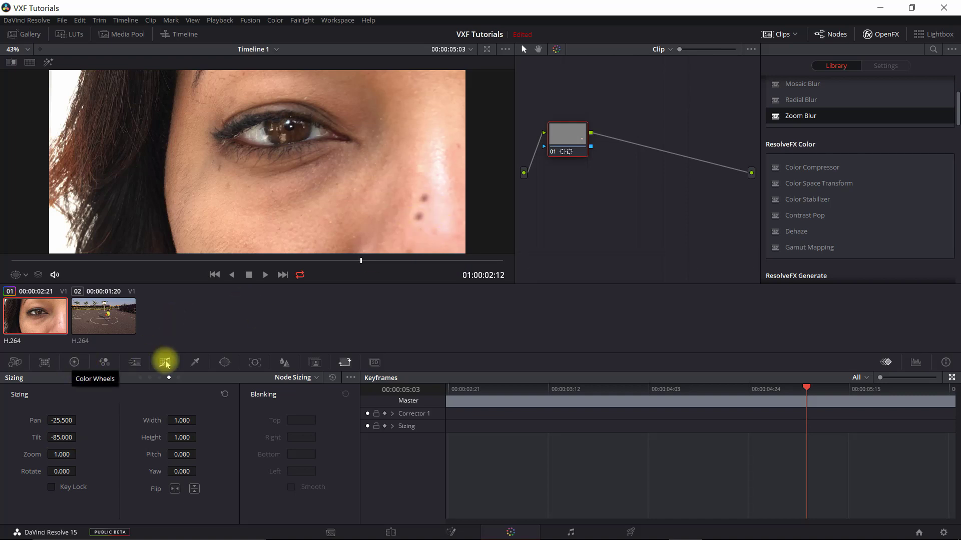
pyautogui.click(225, 362)
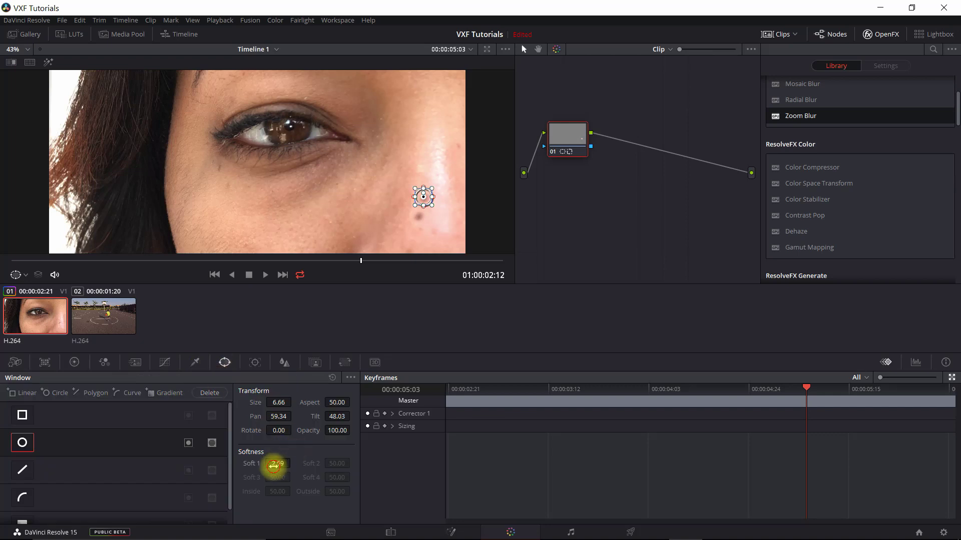
pyautogui.moveTo(276, 465); pyautogui.dragTo(389, 467)
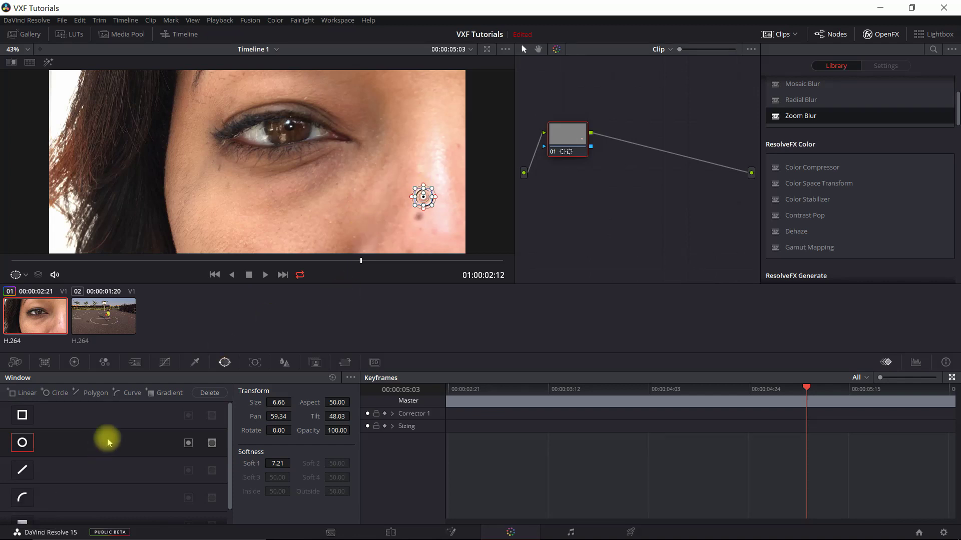
# Undo the offset and drag the circle back onto the cheek mole (pan 59.26, tilt 48.87)
pyautogui.hotkey('ctrl', 'z')
pyautogui.hotkey('ctrl', 'z')
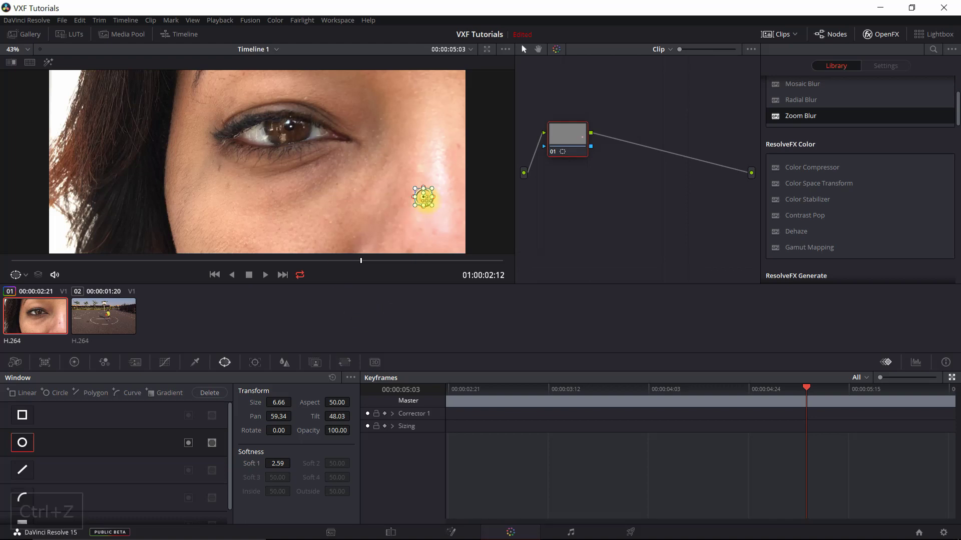
pyautogui.moveTo(423, 199); pyautogui.dragTo(383, 200)
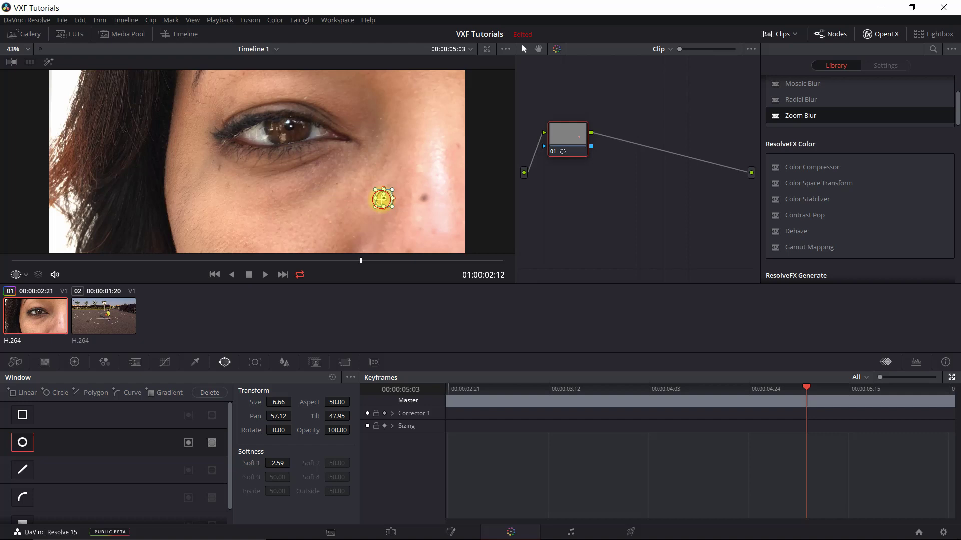
pyautogui.moveTo(382, 199); pyautogui.dragTo(419, 184)
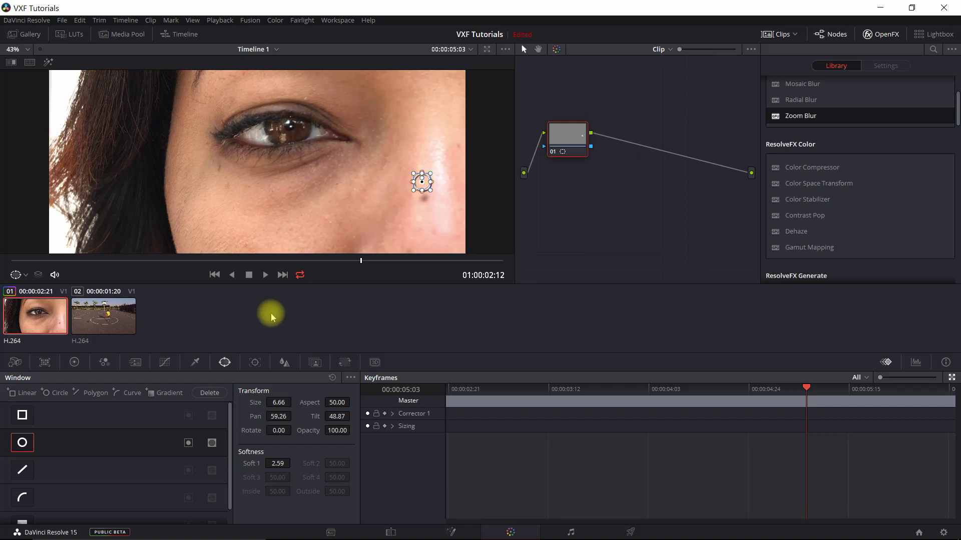
# Set the node's Sizing Tilt to -75 so clean skin covers the mole
pyautogui.click(344, 362)
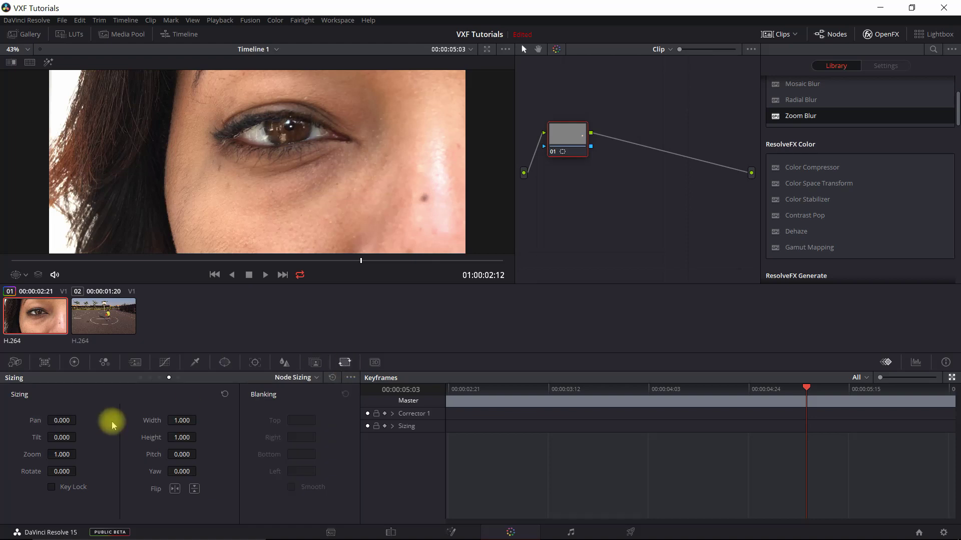
pyautogui.moveTo(59, 436); pyautogui.dragTo(488, 255)
pyautogui.write('-58')
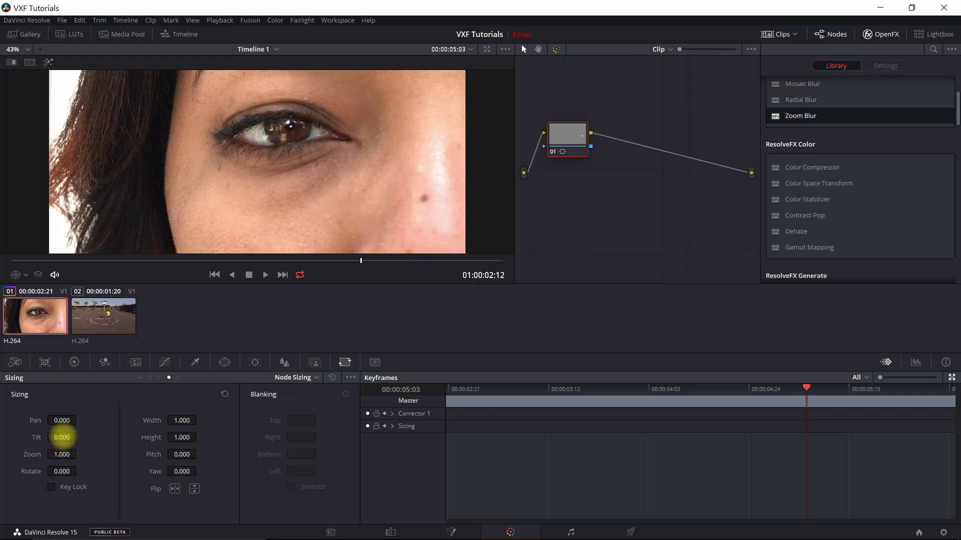
pyautogui.press('Return')
pyautogui.moveTo(477, 271); pyautogui.dragTo(468, 270)
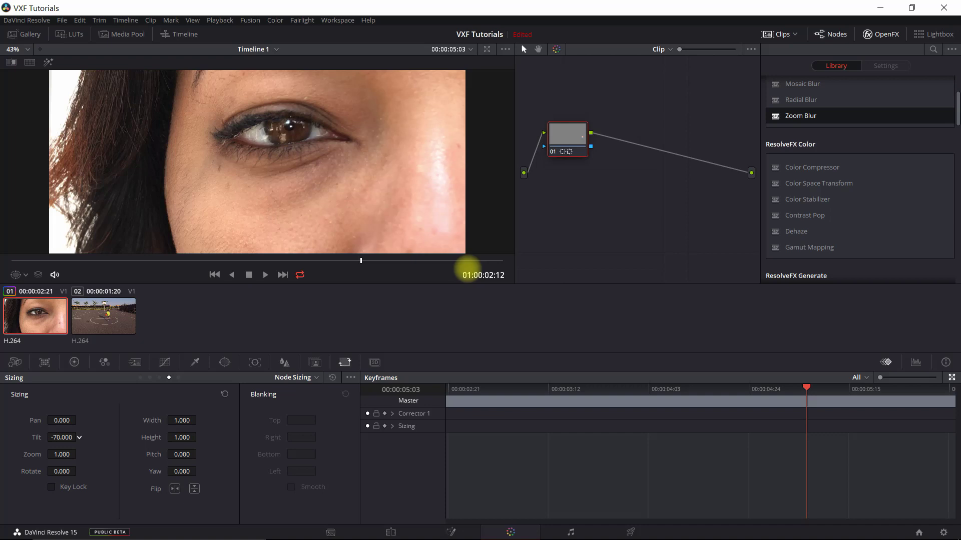
# Preview the face clip full screen, stop, and return to the clip start
pyautogui.hotkey('ctrl', 'f')
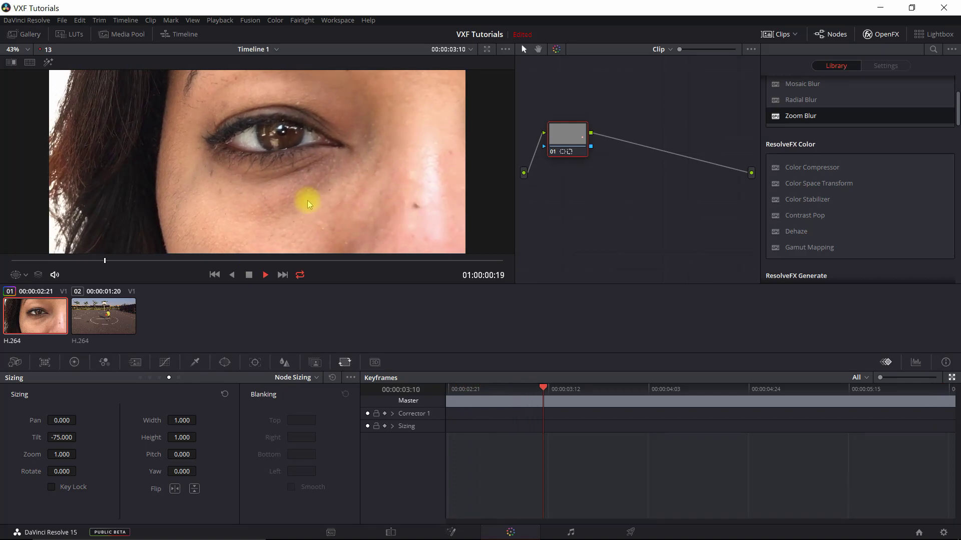
pyautogui.click(249, 275)
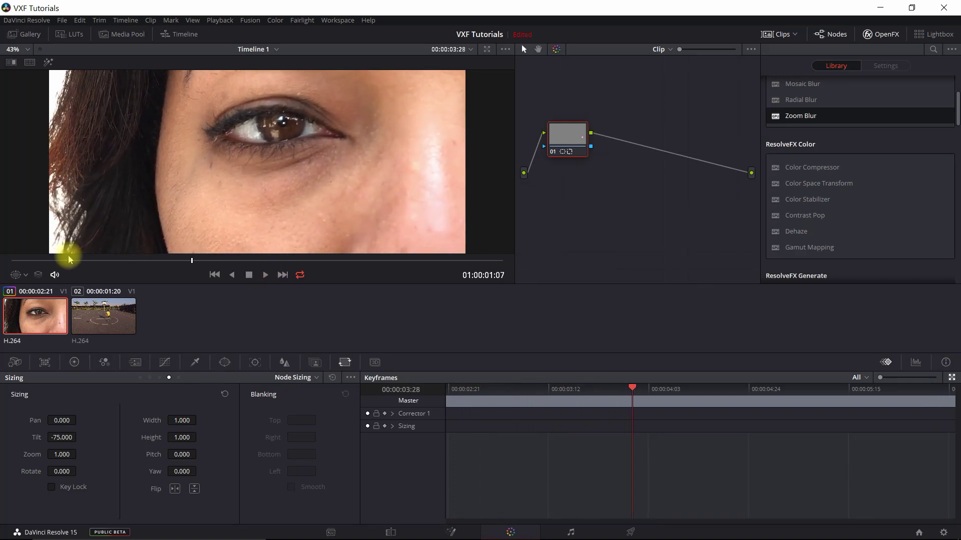
pyautogui.click(12, 261)
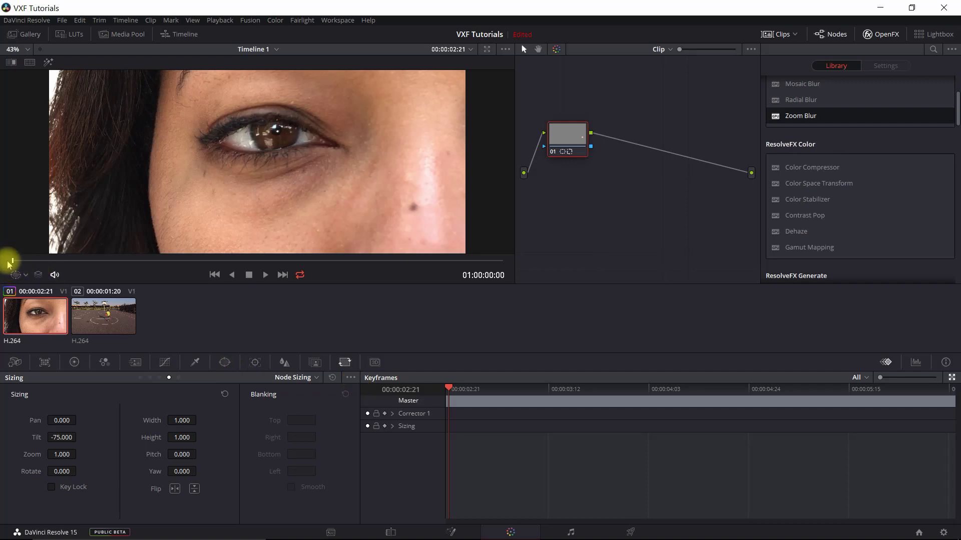
# Track the circle window forward and backward through the face clip, then play it to check
pyautogui.click(255, 362)
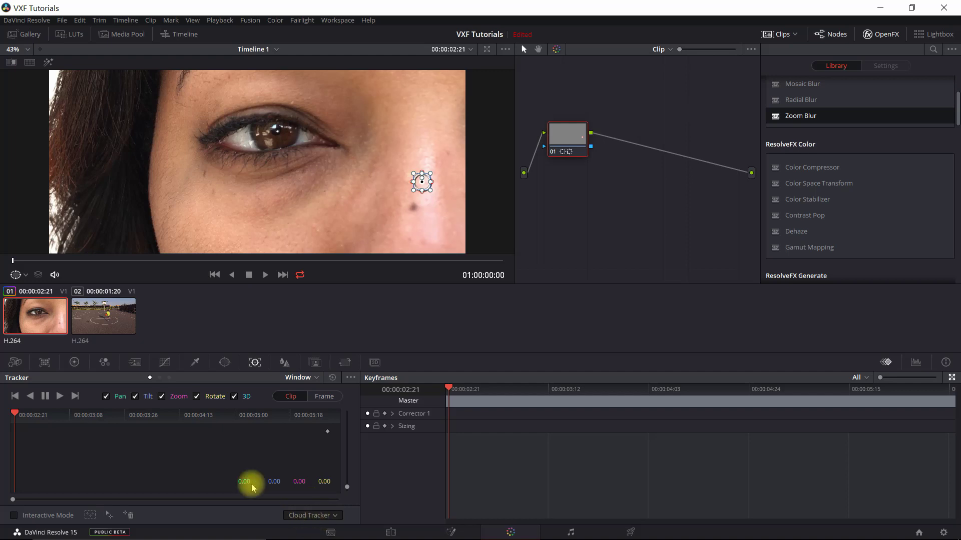
pyautogui.click(60, 396)
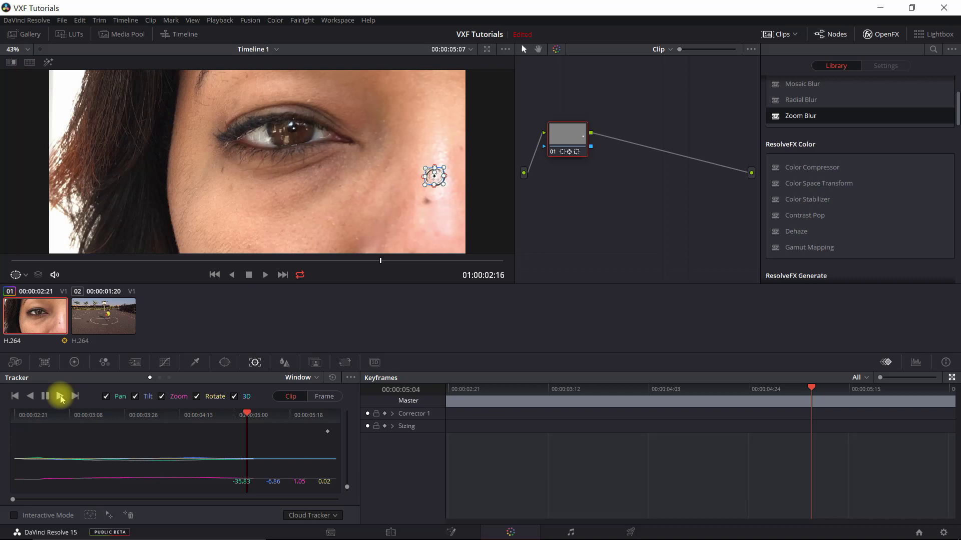
pyautogui.click(31, 398)
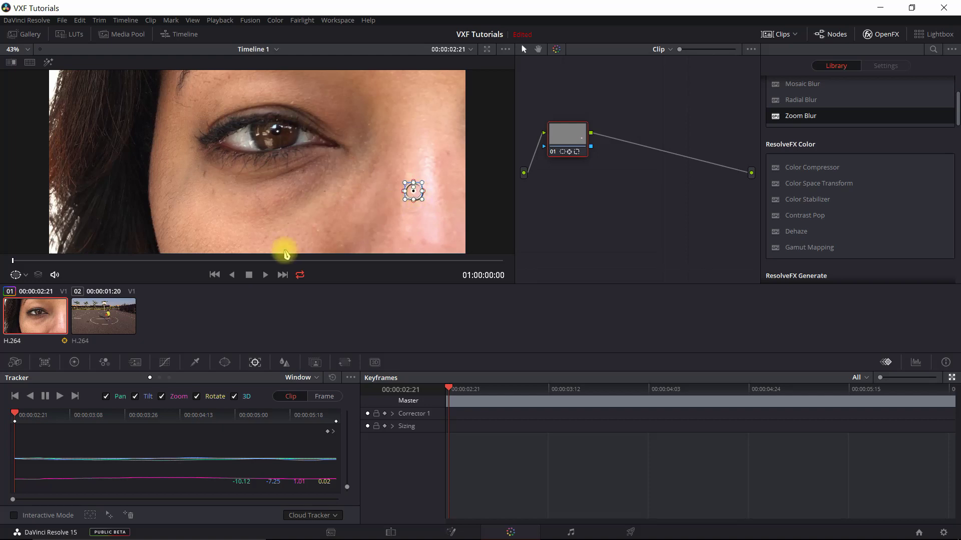
pyautogui.click(266, 277)
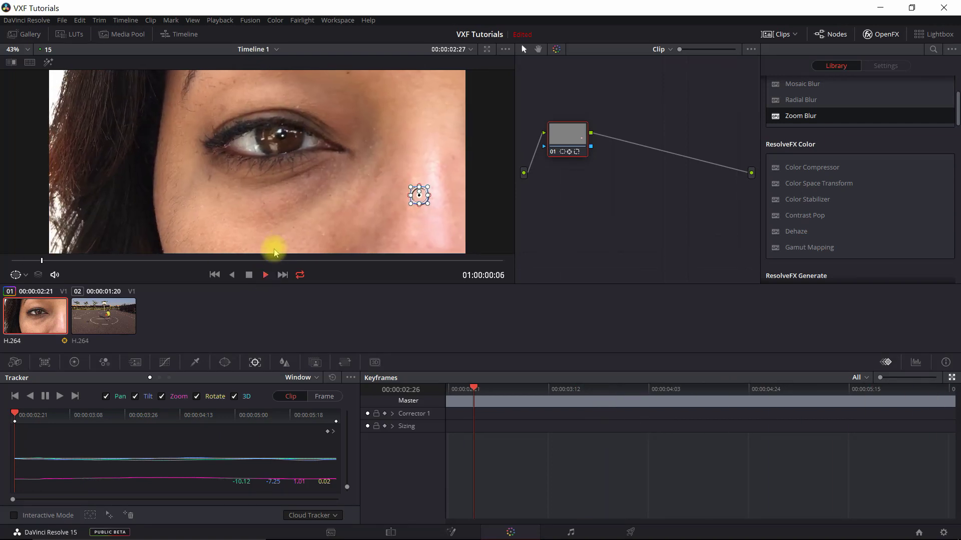
# Add a serial node 02 and apply the OSIRIS_M31 - Rec.709 3D LUT to it
pyautogui.click(250, 274)
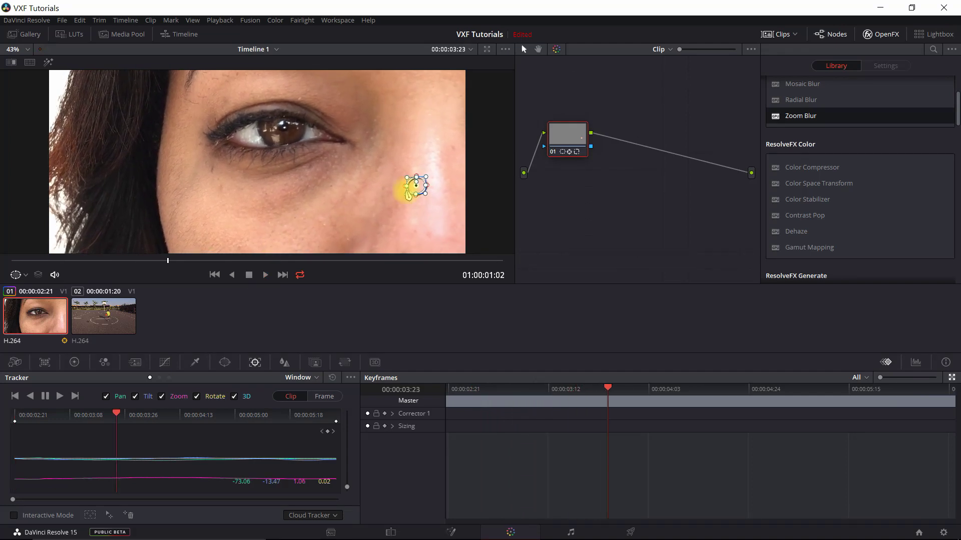
pyautogui.rightClick(575, 139)
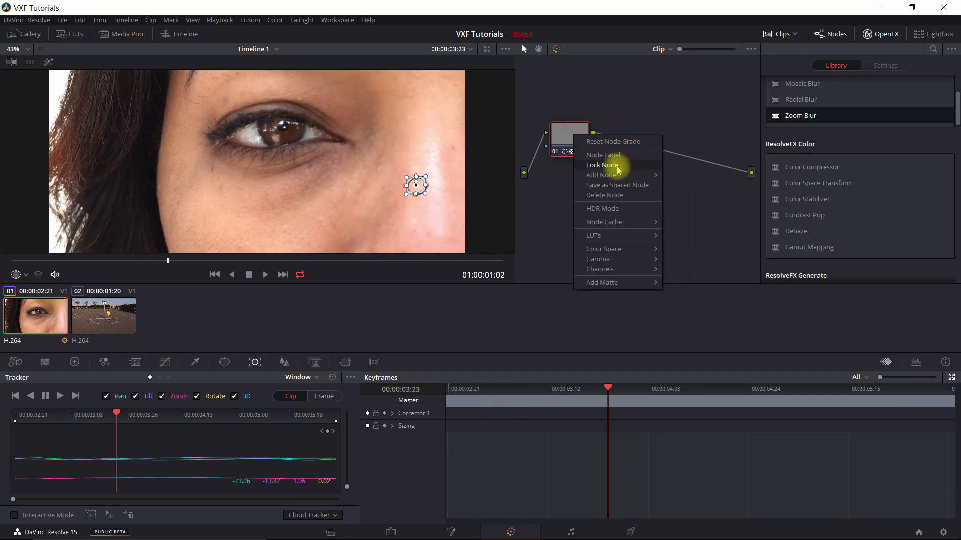
pyautogui.moveTo(651, 176)
pyautogui.click(688, 179)
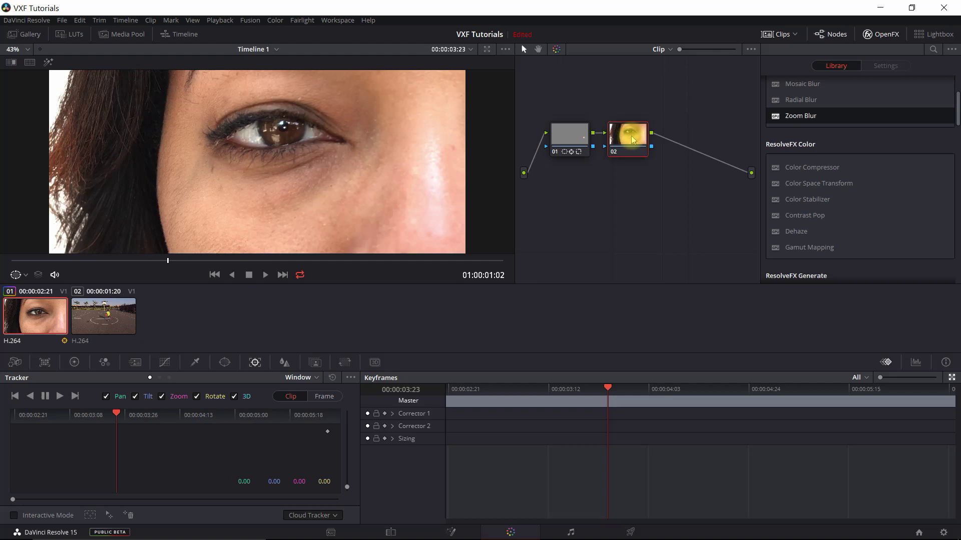
pyautogui.rightClick(633, 140)
pyautogui.moveTo(686, 237)
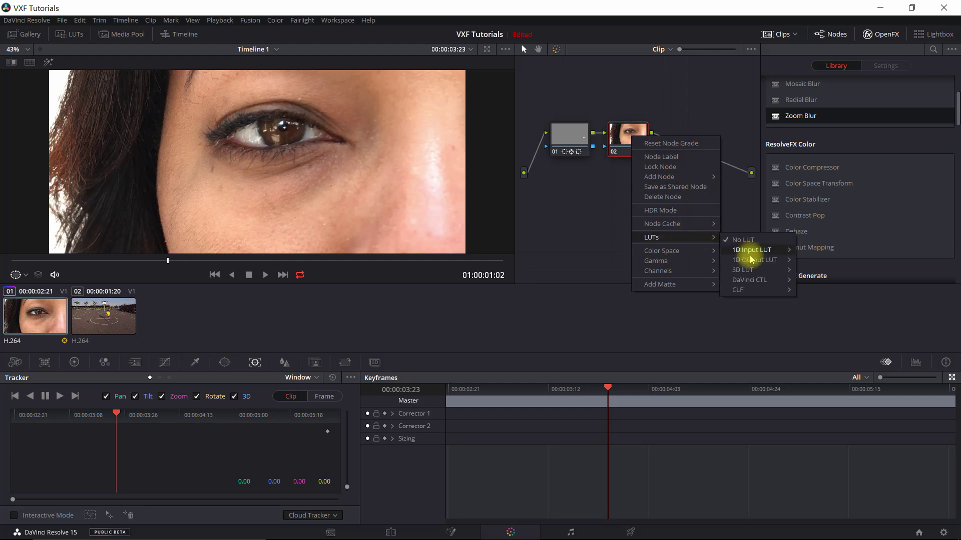
pyautogui.moveTo(745, 269)
pyautogui.moveTo(834, 354)
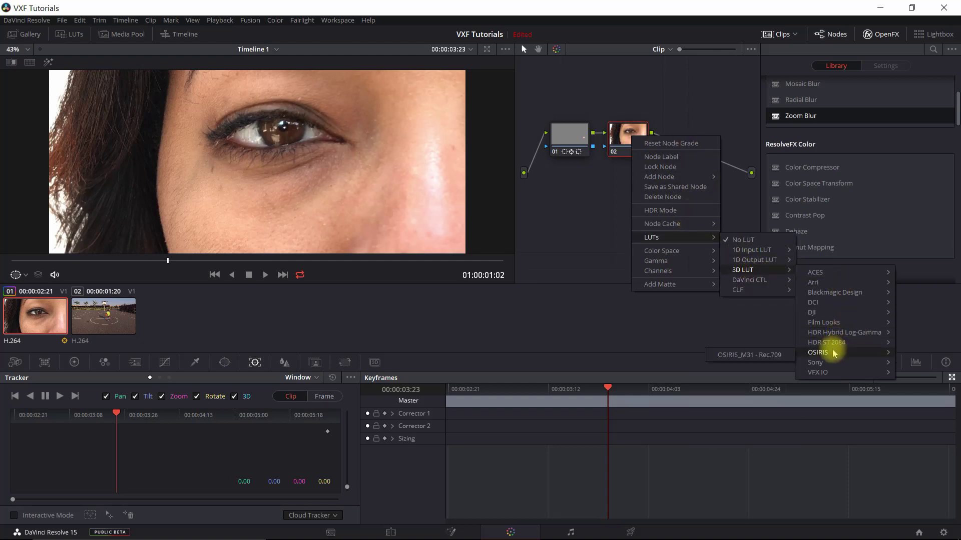
pyautogui.click(776, 356)
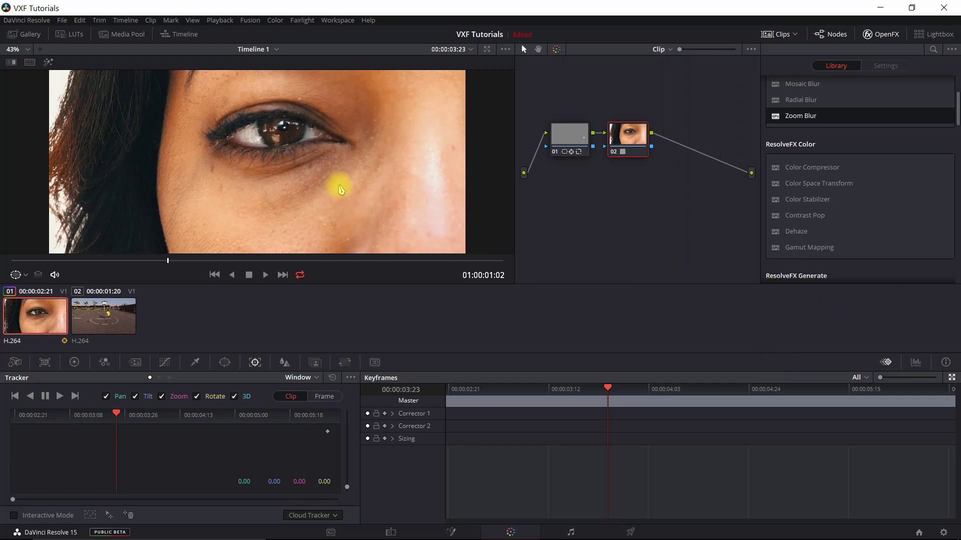
# Lower the node's Key Output Gain from 1.000 to 0.600
pyautogui.click(286, 364)
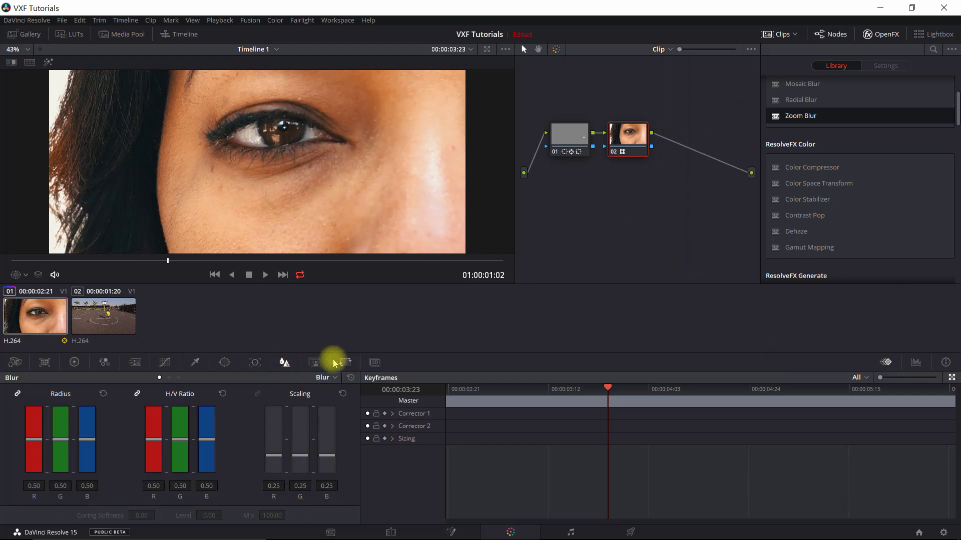
pyautogui.click(316, 363)
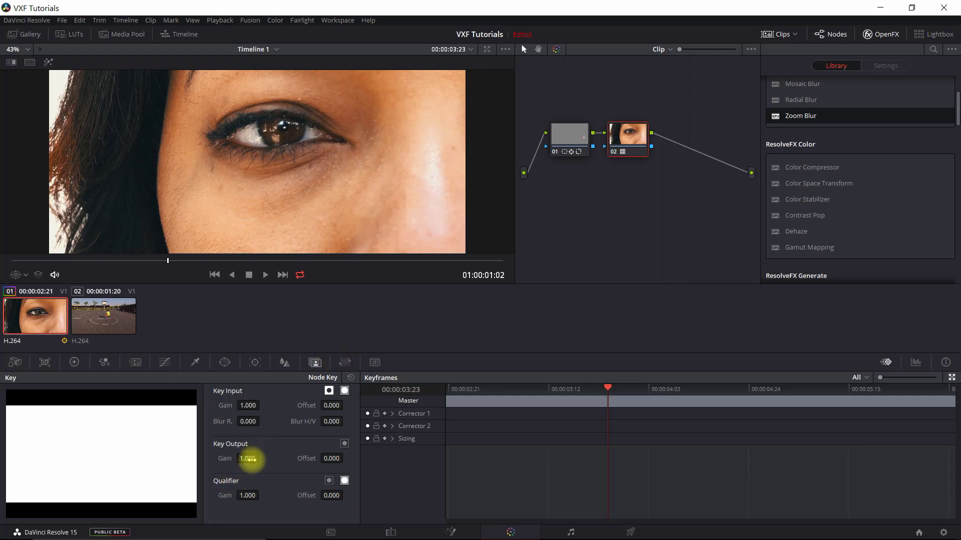
pyautogui.press('Return')
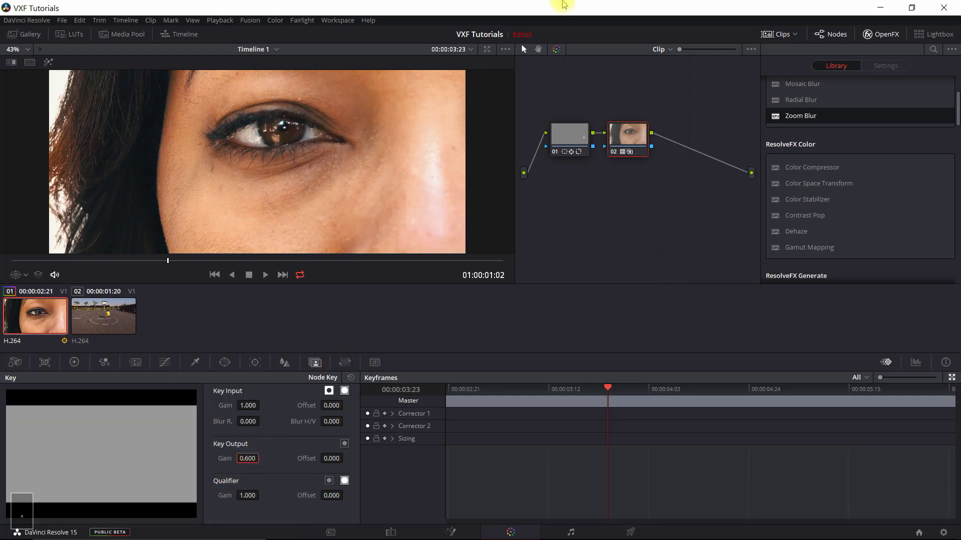
pyautogui.press('Return')
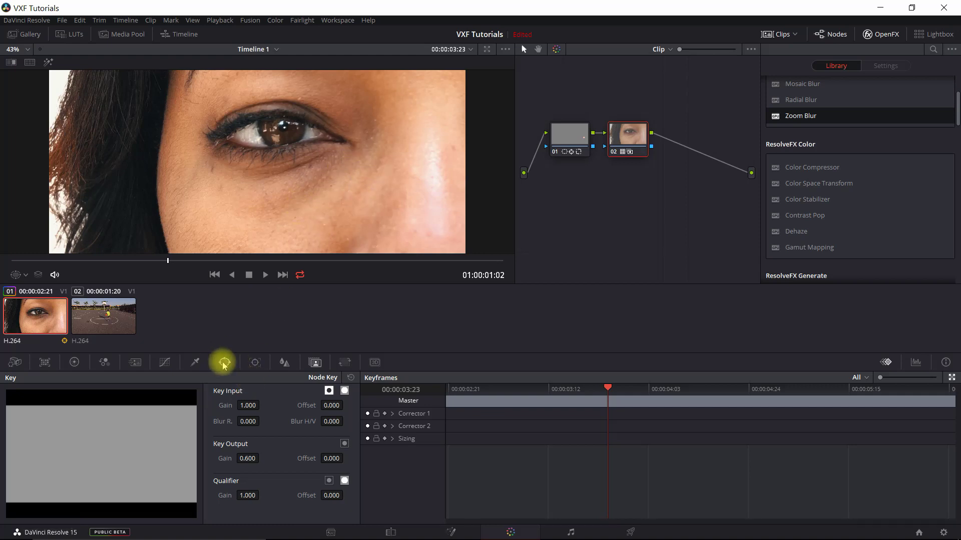
# Drop node 02's midtone detail to -100 and review the softened skin full screen
pyautogui.click(74, 362)
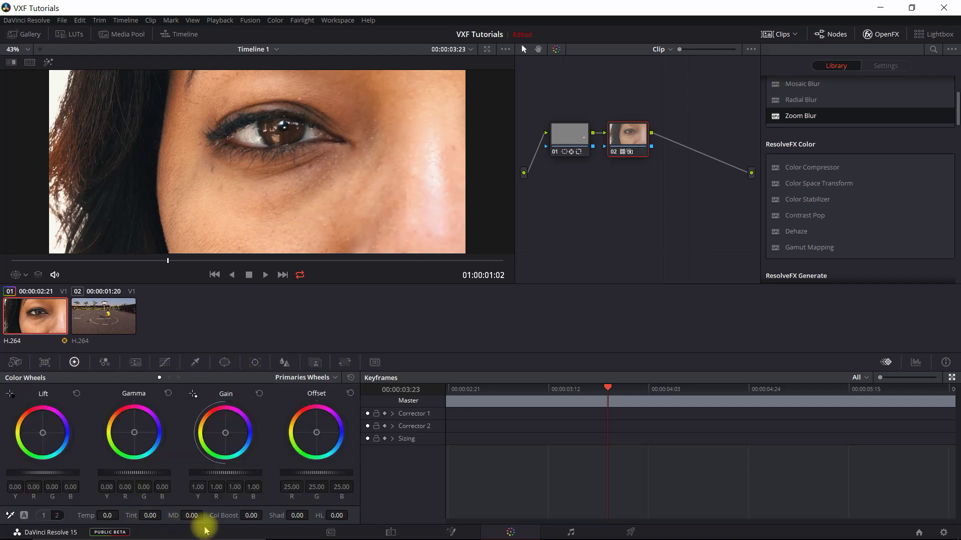
pyautogui.moveTo(194, 515); pyautogui.dragTo(70, 495)
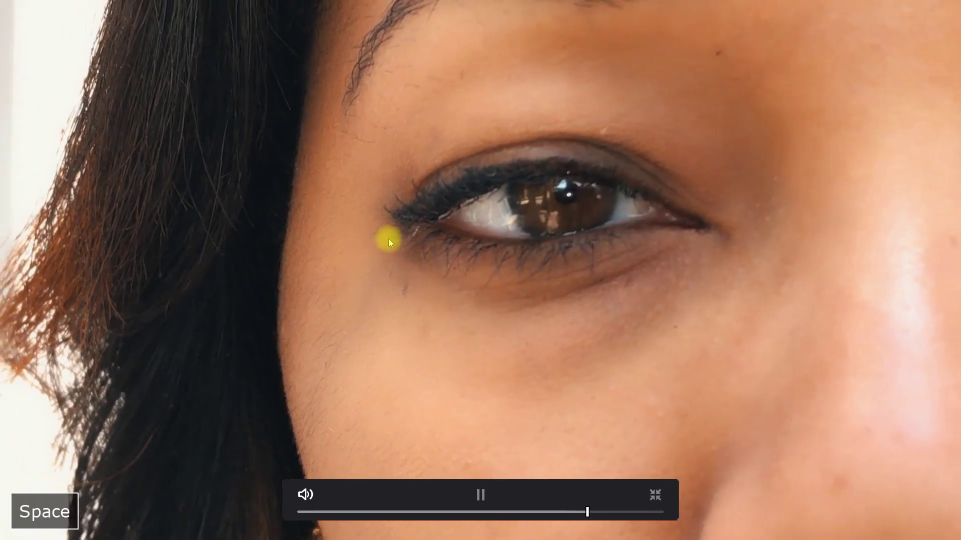
pyautogui.hotkey('alt', 'Tab')
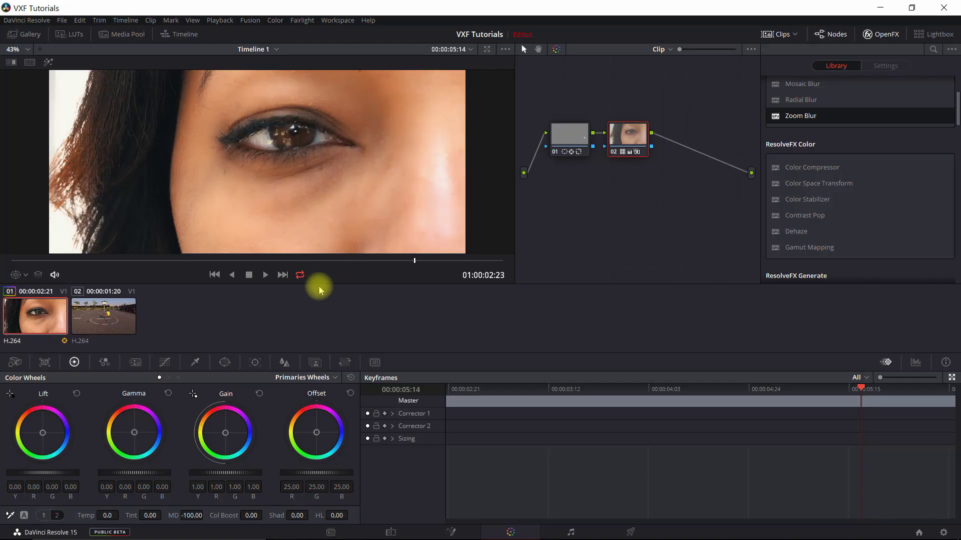
pyautogui.press('Escape')
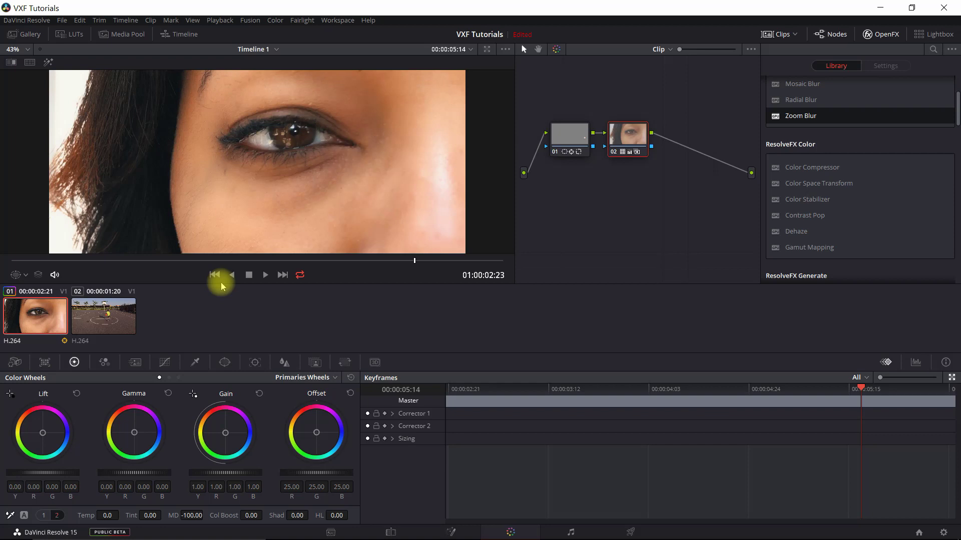
# Switch to the DJI_0036.MOV basketball clip and play it to spot the drone shadow
pyautogui.click(104, 313)
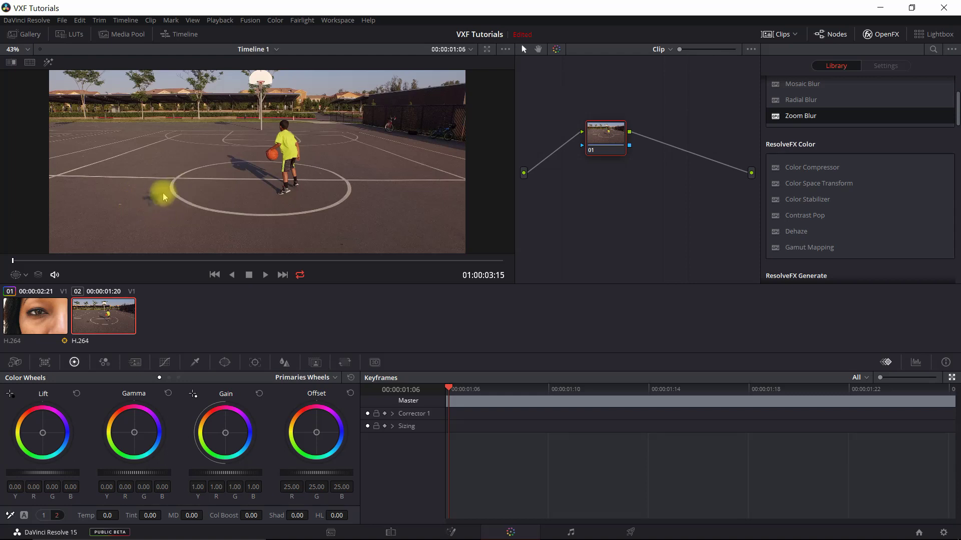
pyautogui.click(266, 275)
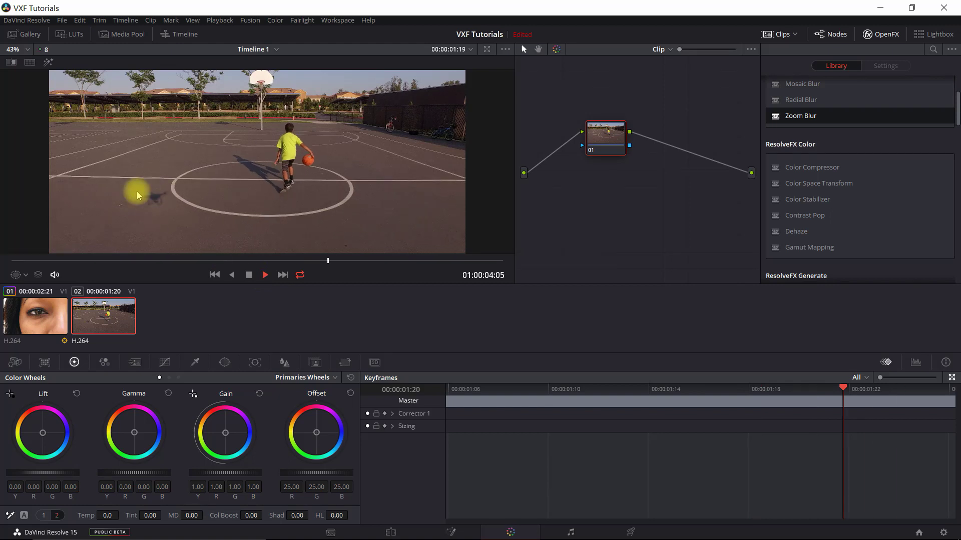
pyautogui.click(264, 275)
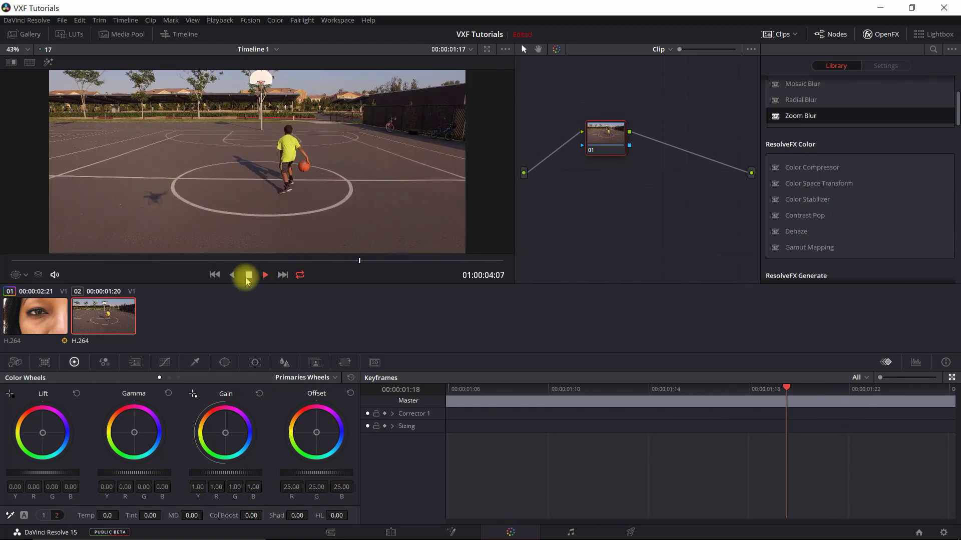
pyautogui.click(248, 275)
# Add a serial second node to the basketball clip's node tree
pyautogui.rightClick(594, 138)
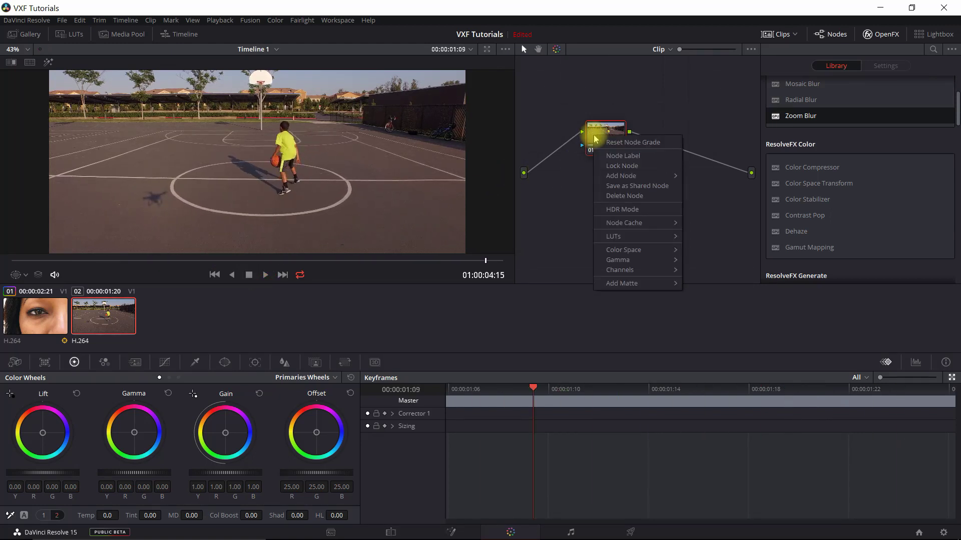
pyautogui.moveTo(633, 227)
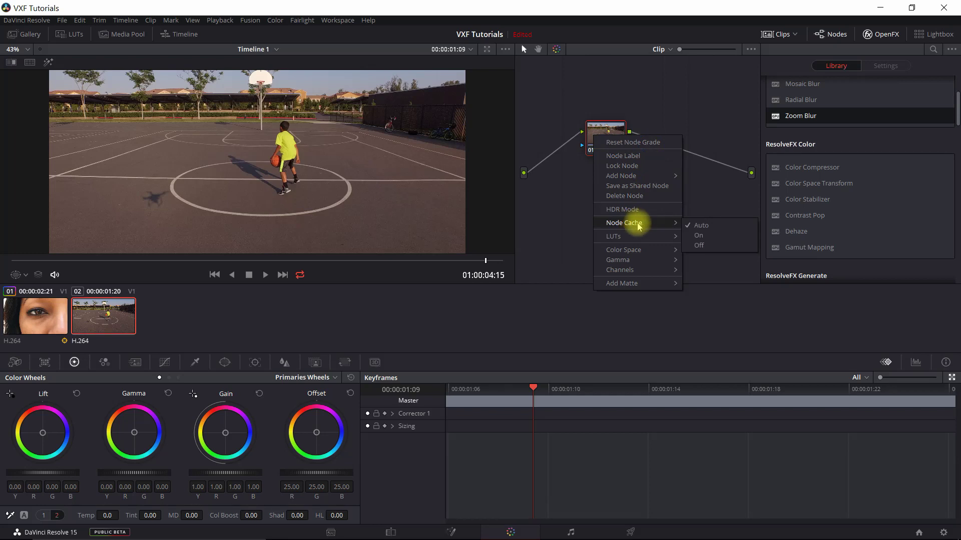
pyautogui.rightClick(599, 131)
pyautogui.moveTo(649, 170)
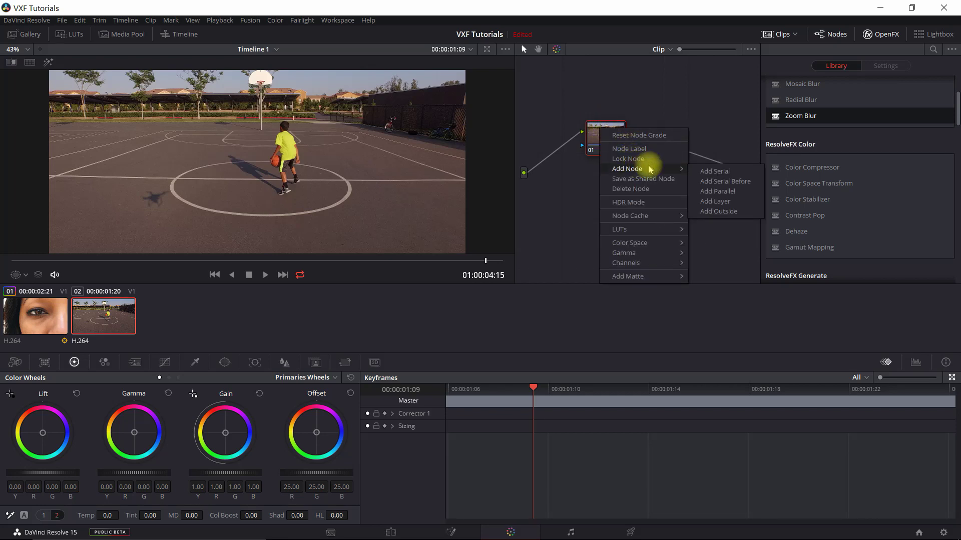
pyautogui.click(706, 171)
pyautogui.rightClick(663, 131)
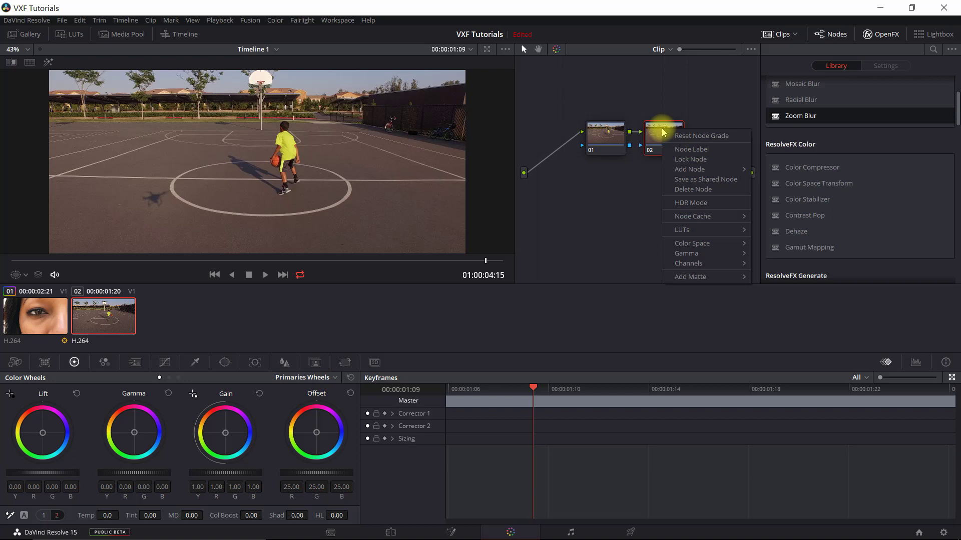
pyautogui.click(251, 368)
# Set node 02's midtone detail to -55.00, then select node 01
pyautogui.click(254, 369)
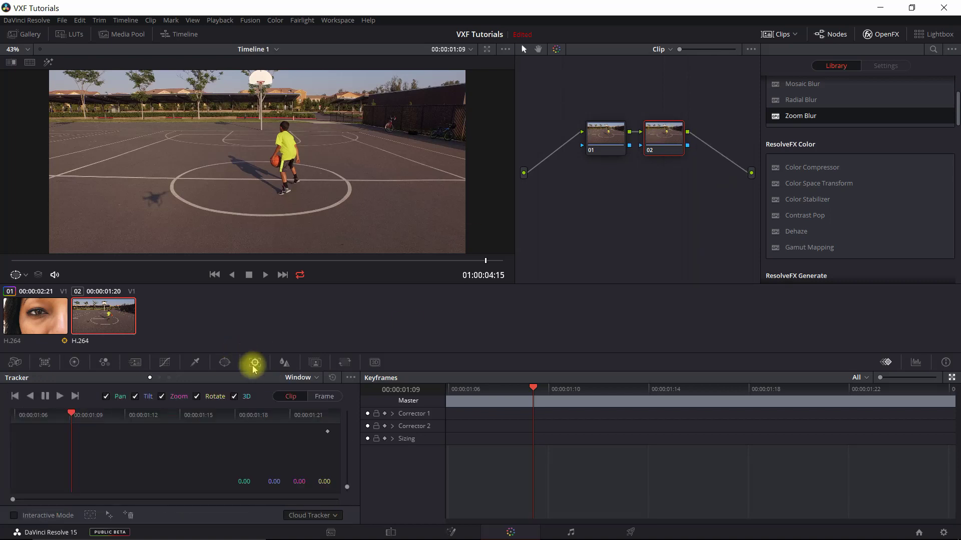
pyautogui.click(284, 362)
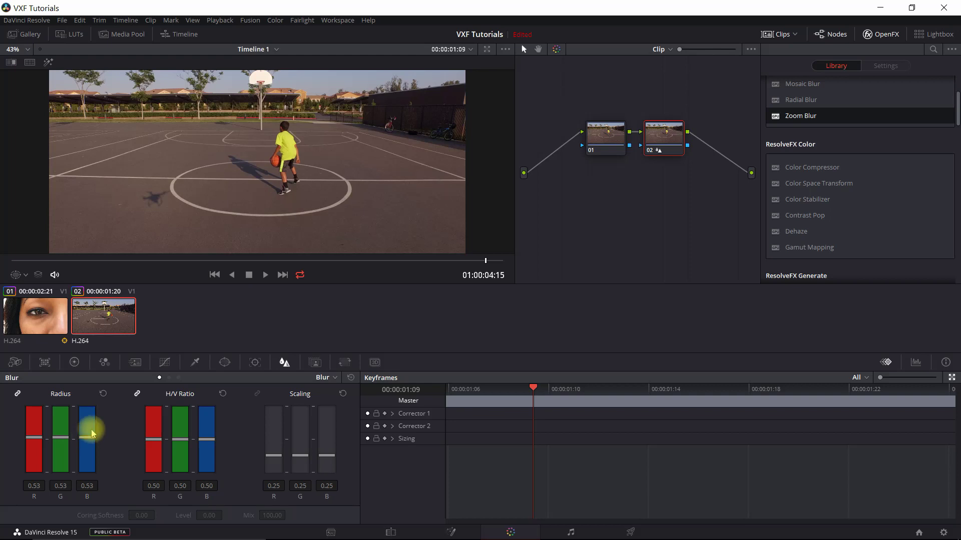
pyautogui.click(74, 362)
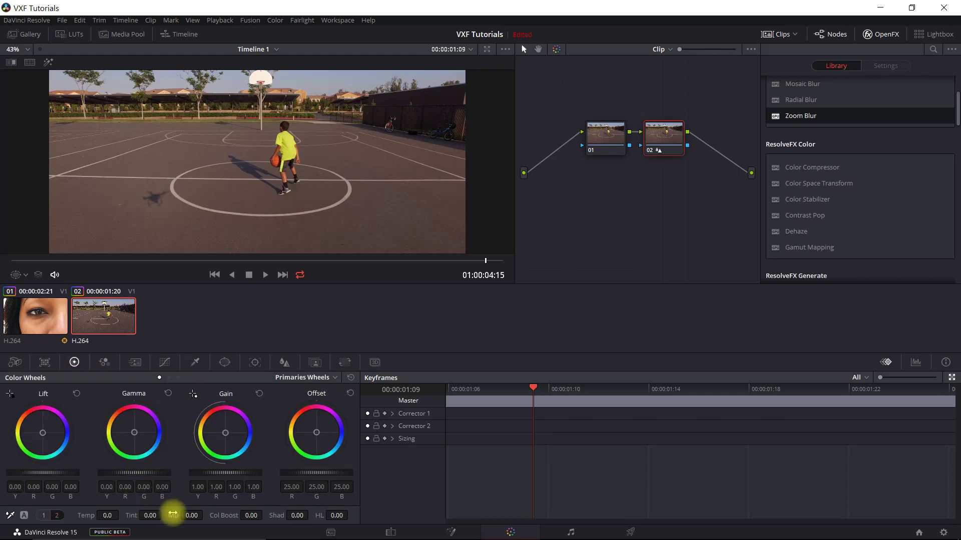
pyautogui.moveTo(173, 514); pyautogui.dragTo(150, 514)
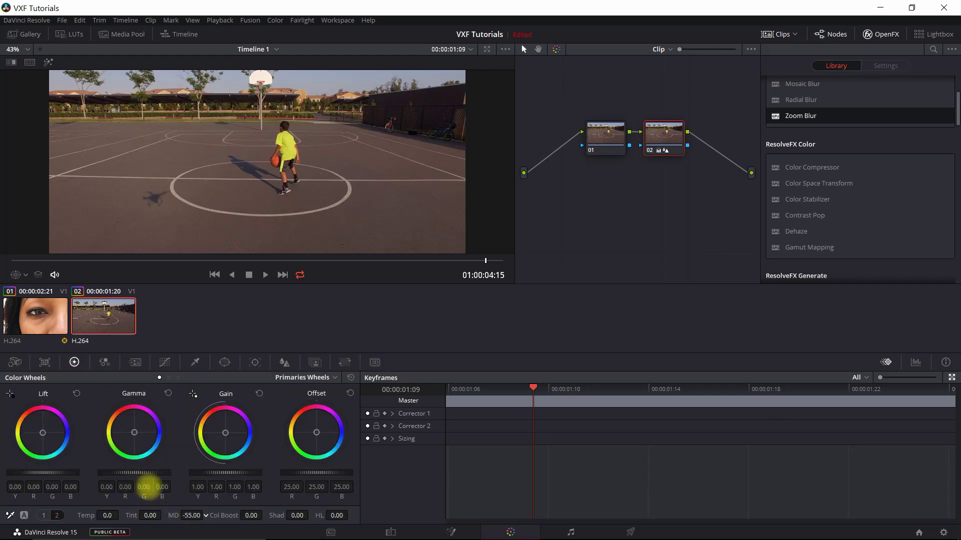
pyautogui.click(607, 135)
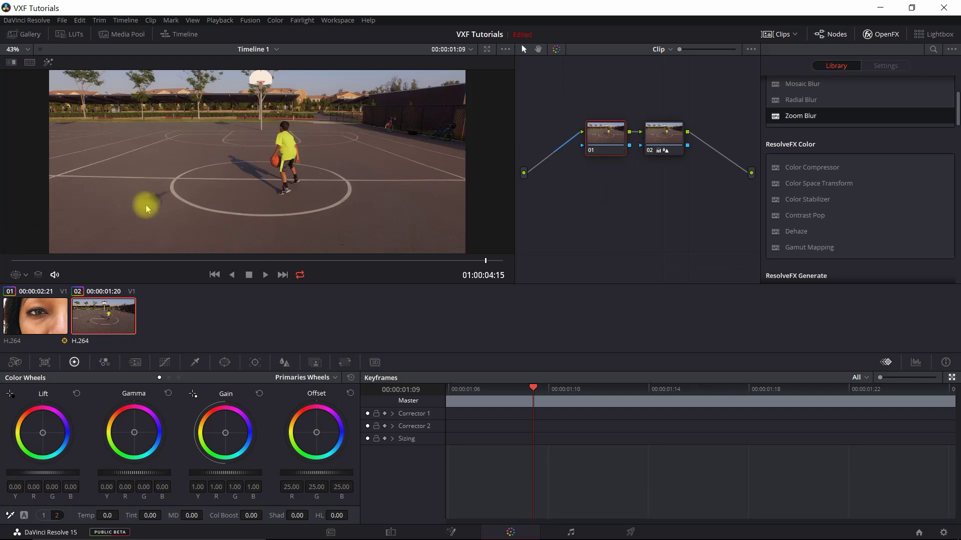
# At the clip's first frame, add a Circle power window to the node
pyautogui.click(11, 261)
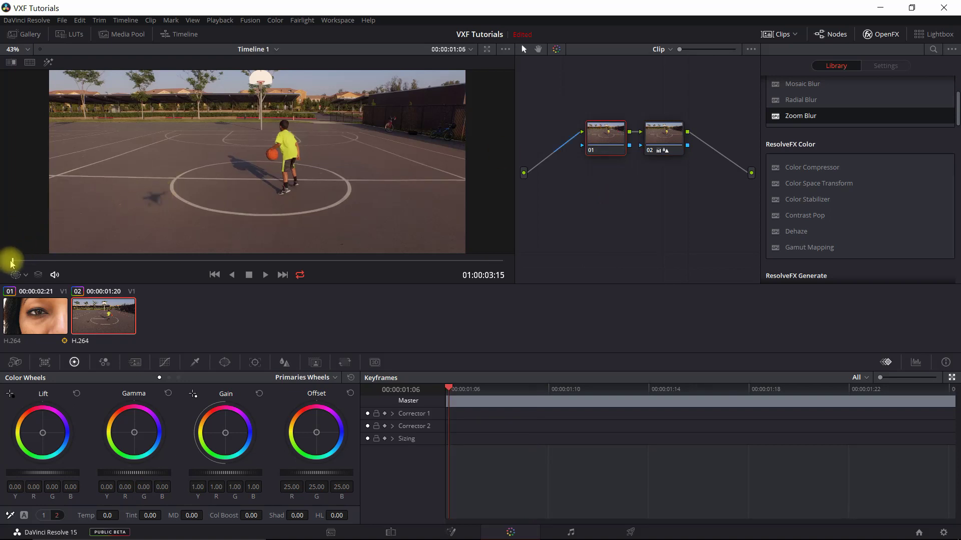
pyautogui.click(224, 362)
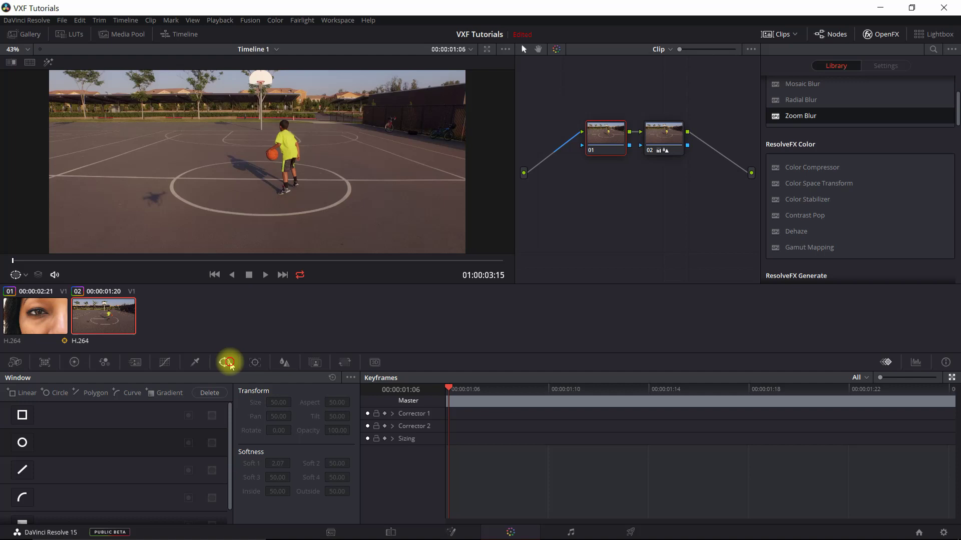
pyautogui.click(22, 442)
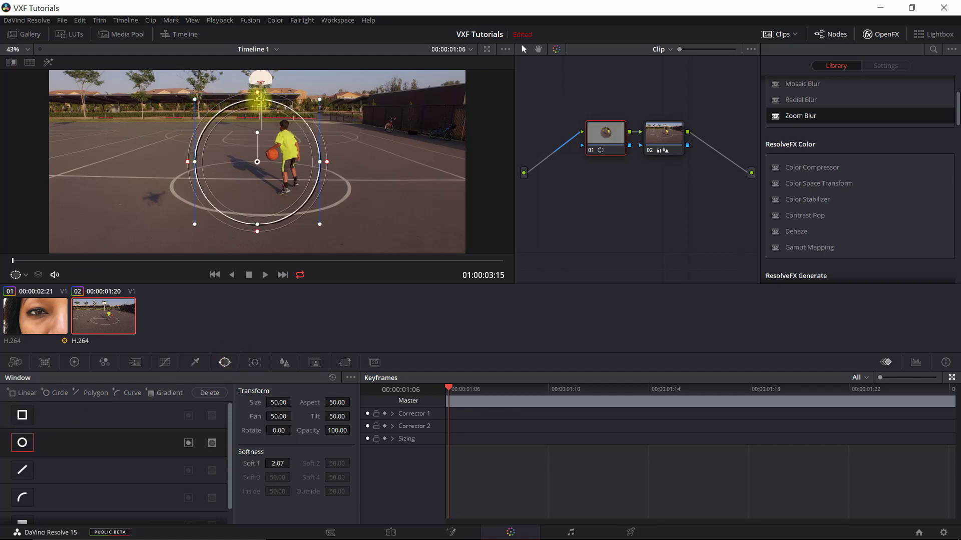
# Squash and shrink the circle into a small ellipse and place it on the court beside the drone's shadow
pyautogui.moveTo(259, 102); pyautogui.dragTo(254, 116)
pyautogui.moveTo(268, 153); pyautogui.dragTo(153, 190)
pyautogui.moveTo(255, 403); pyautogui.dragTo(170, 165)
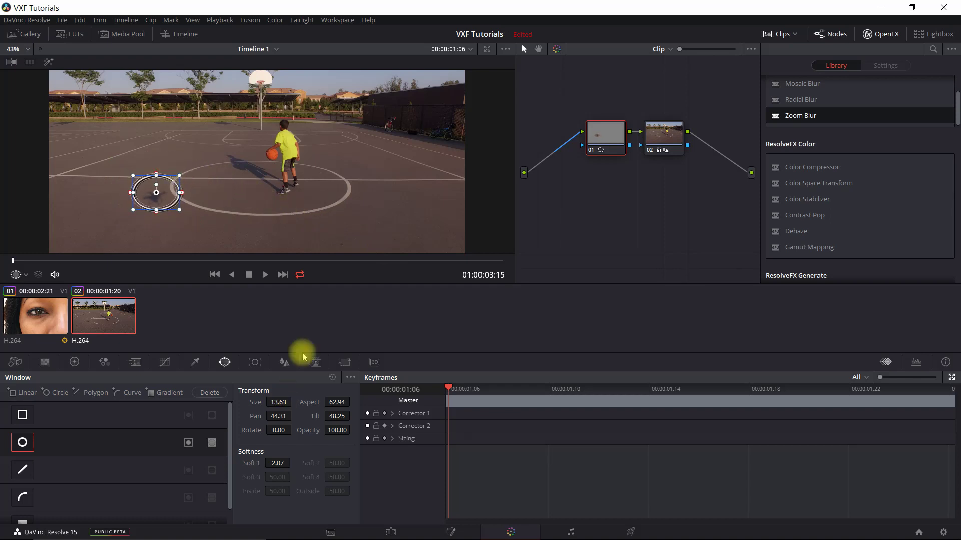
pyautogui.moveTo(157, 201)
pyautogui.mouseDown()
pyautogui.moveTo(145, 205)
pyautogui.moveTo(159, 203)
pyautogui.mouseUp()
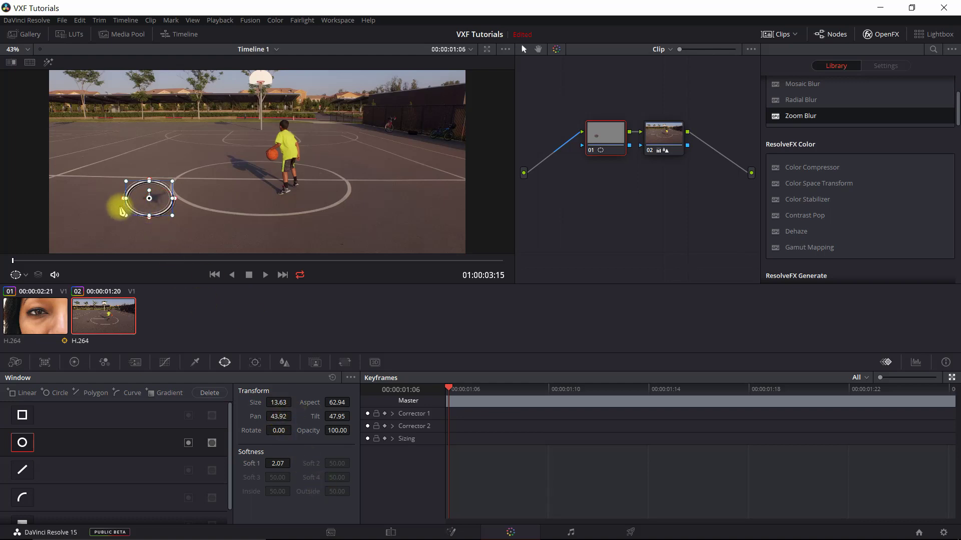
pyautogui.moveTo(277, 403); pyautogui.dragTo(252, 399)
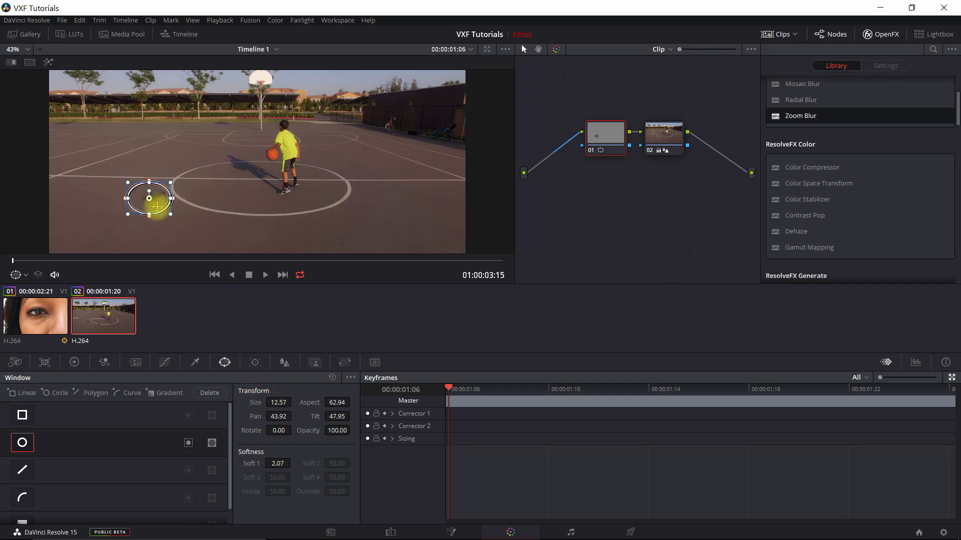
pyautogui.moveTo(157, 207); pyautogui.dragTo(200, 255)
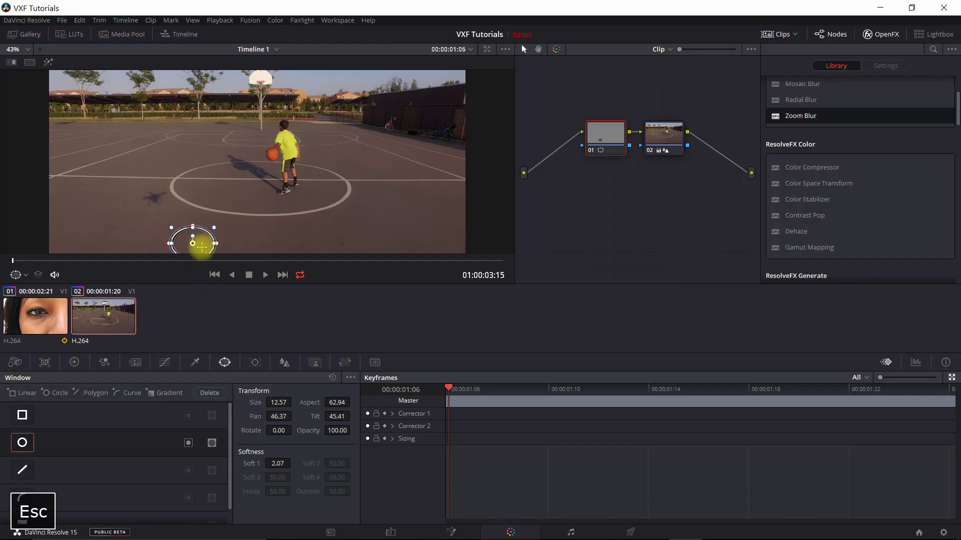
pyautogui.moveTo(202, 248); pyautogui.dragTo(190, 229)
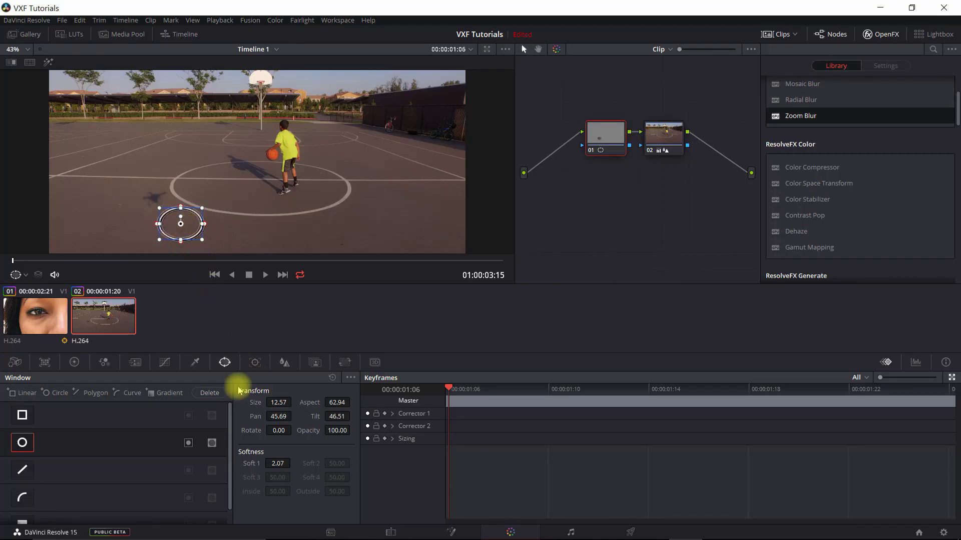
# Track the circle window forward and backward through the whole clip
pyautogui.click(255, 364)
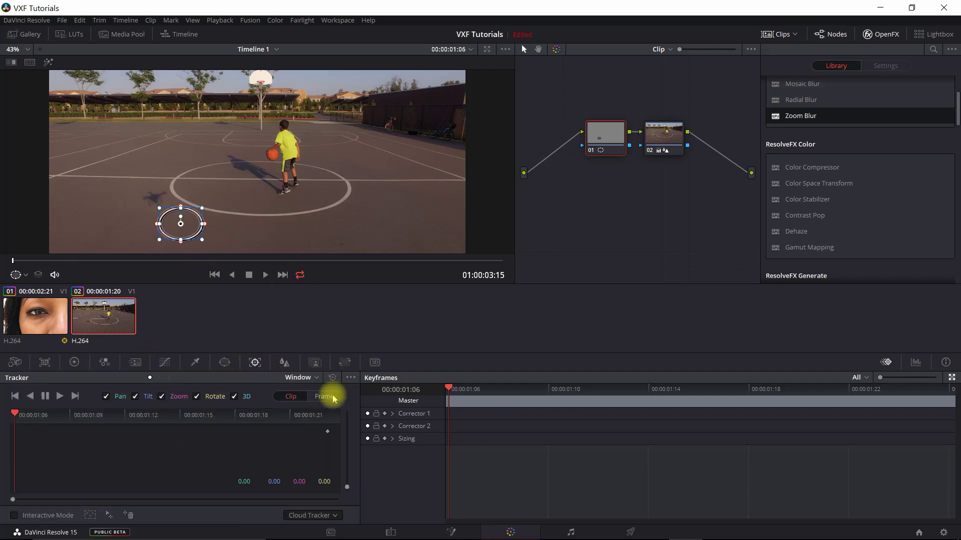
pyautogui.click(60, 397)
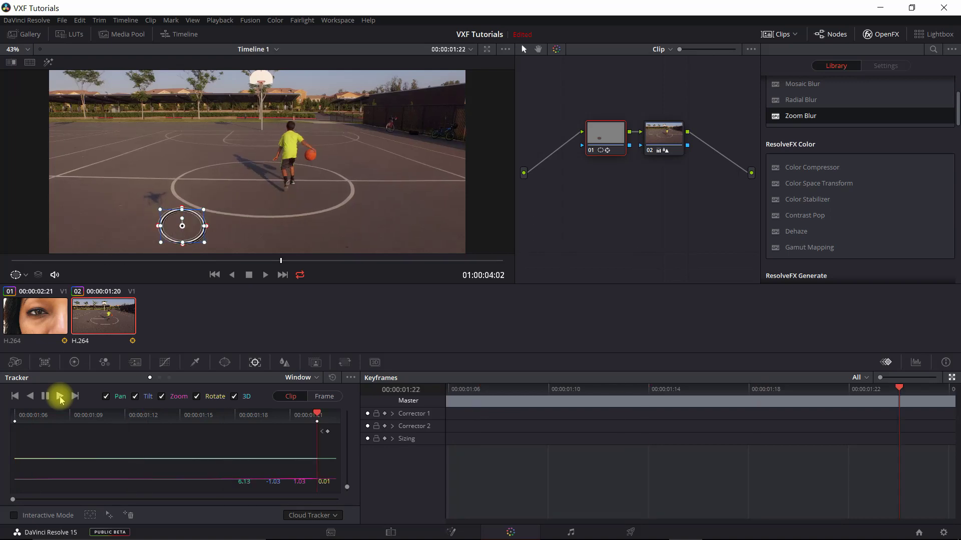
pyautogui.click(31, 398)
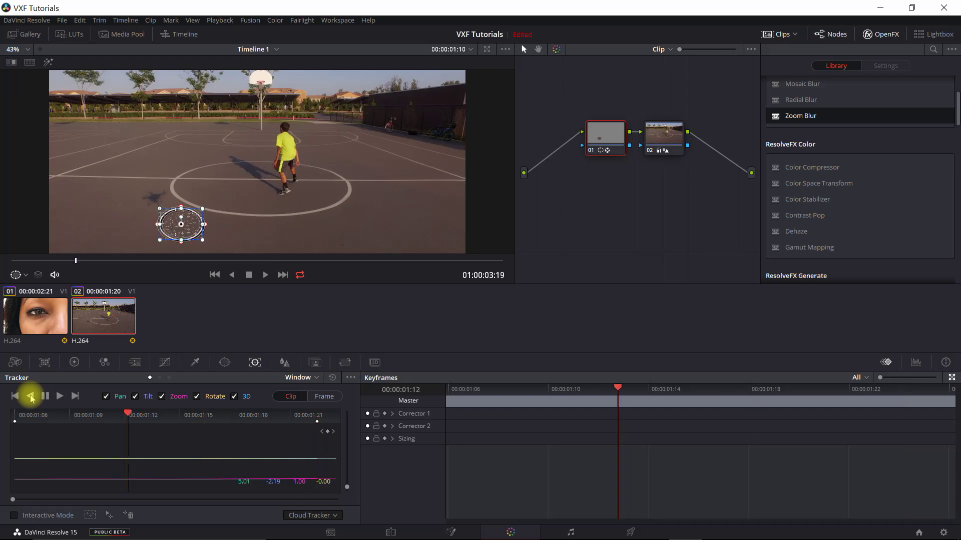
# Offset the node's image horizontally and vertically in Node Sizing, then return to the Window palette
pyautogui.click(345, 363)
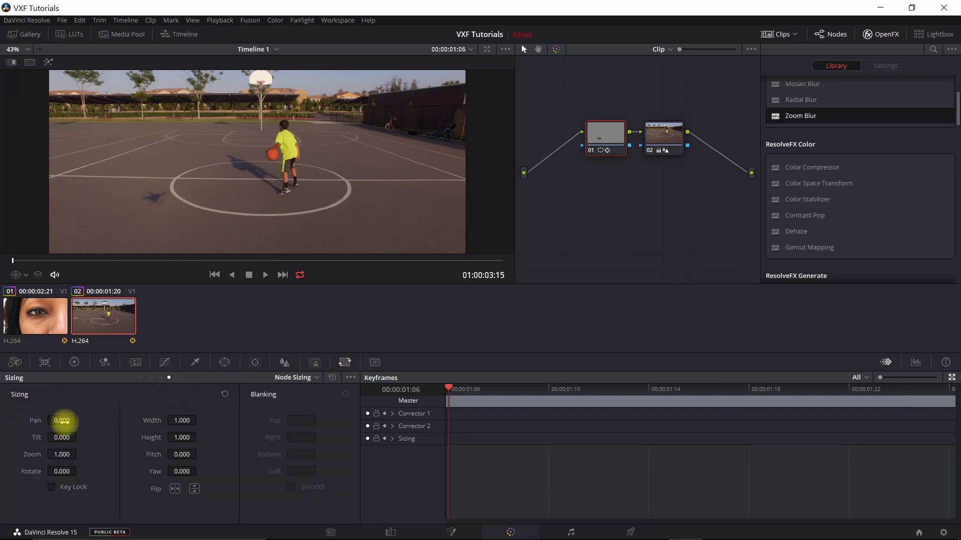
pyautogui.moveTo(62, 420); pyautogui.dragTo(11, 407)
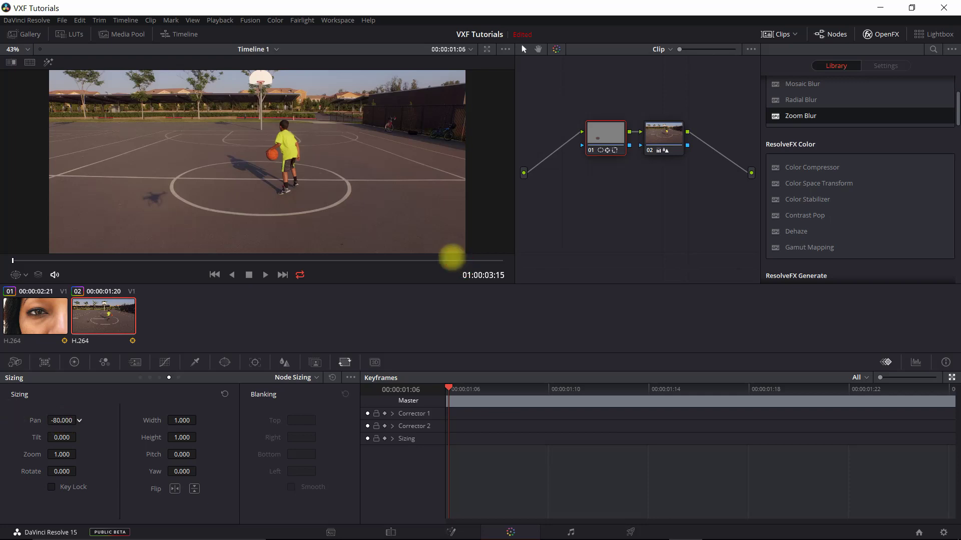
pyautogui.moveTo(451, 257); pyautogui.dragTo(400, 227)
pyautogui.moveTo(64, 439); pyautogui.dragTo(210, 420)
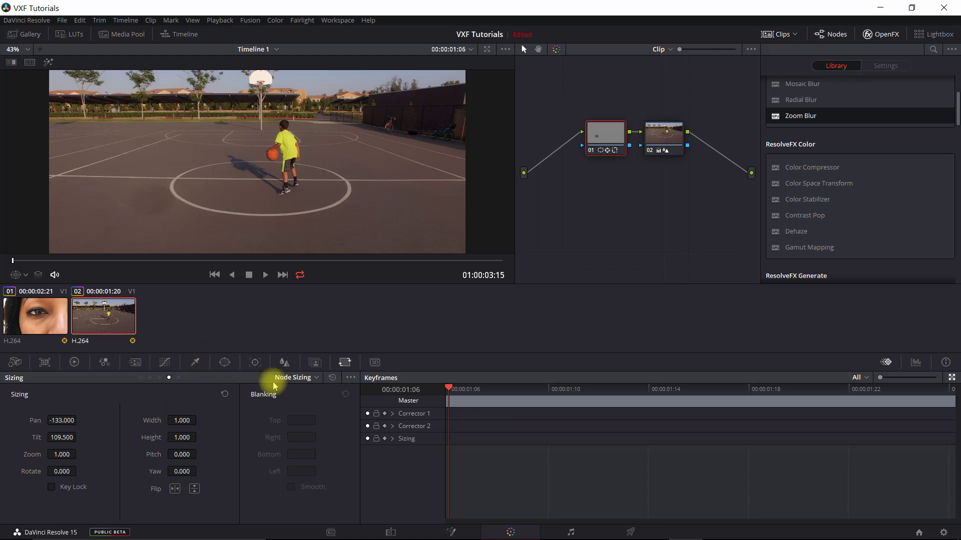
pyautogui.click(225, 362)
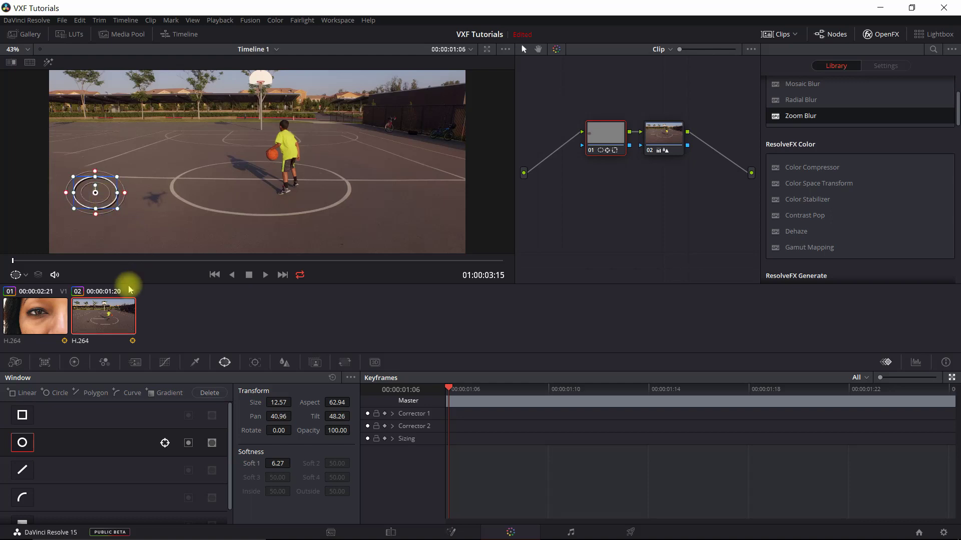
# In Node Sizing, scrub Pan to 238.000 and Tilt to -4.500 to fill the window with clean court
pyautogui.click(345, 364)
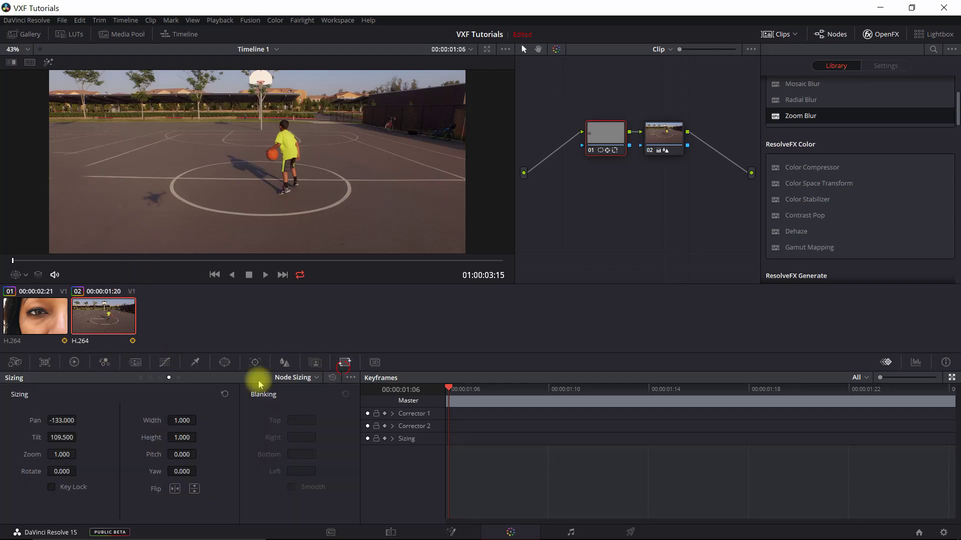
pyautogui.moveTo(61, 420); pyautogui.dragTo(32, 437)
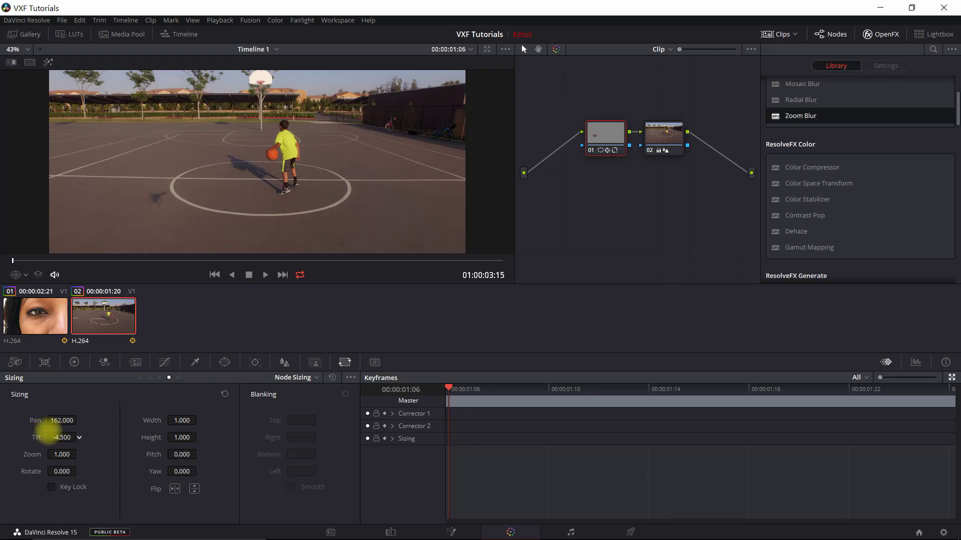
pyautogui.moveTo(54, 423); pyautogui.dragTo(128, 426)
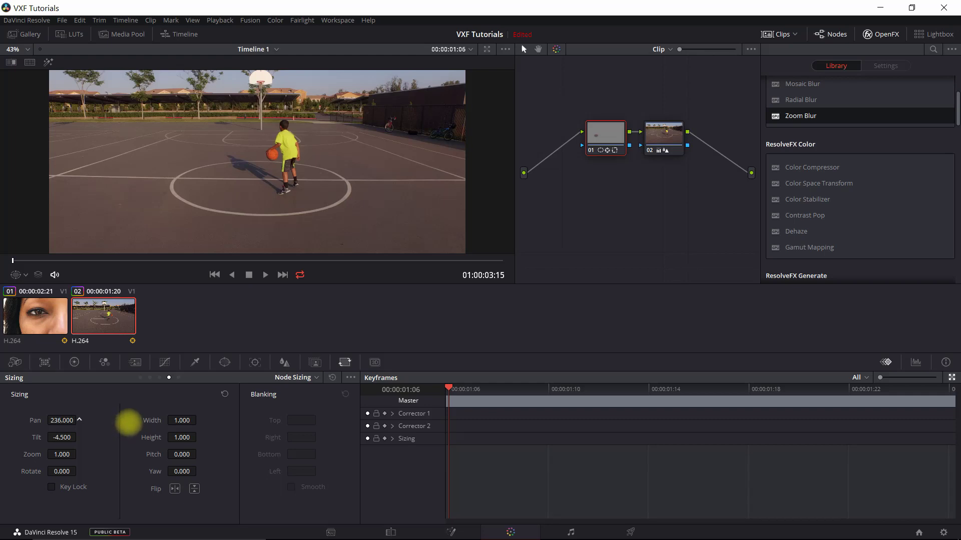
pyautogui.moveTo(129, 423); pyautogui.dragTo(131, 423)
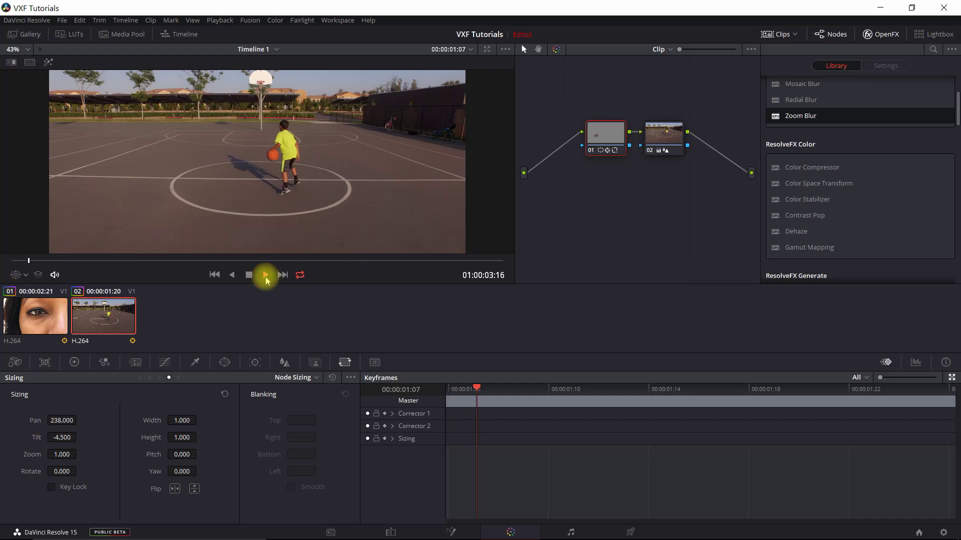
pyautogui.click(265, 275)
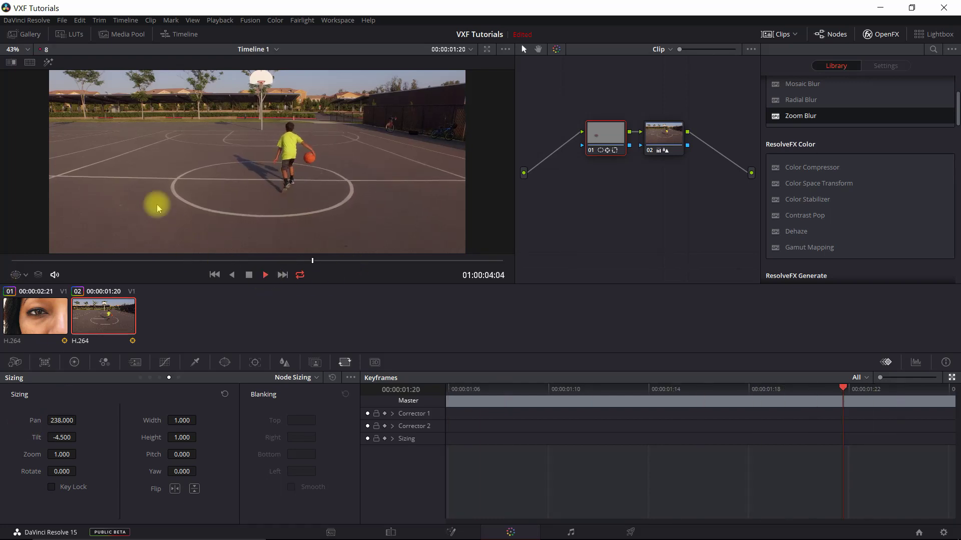